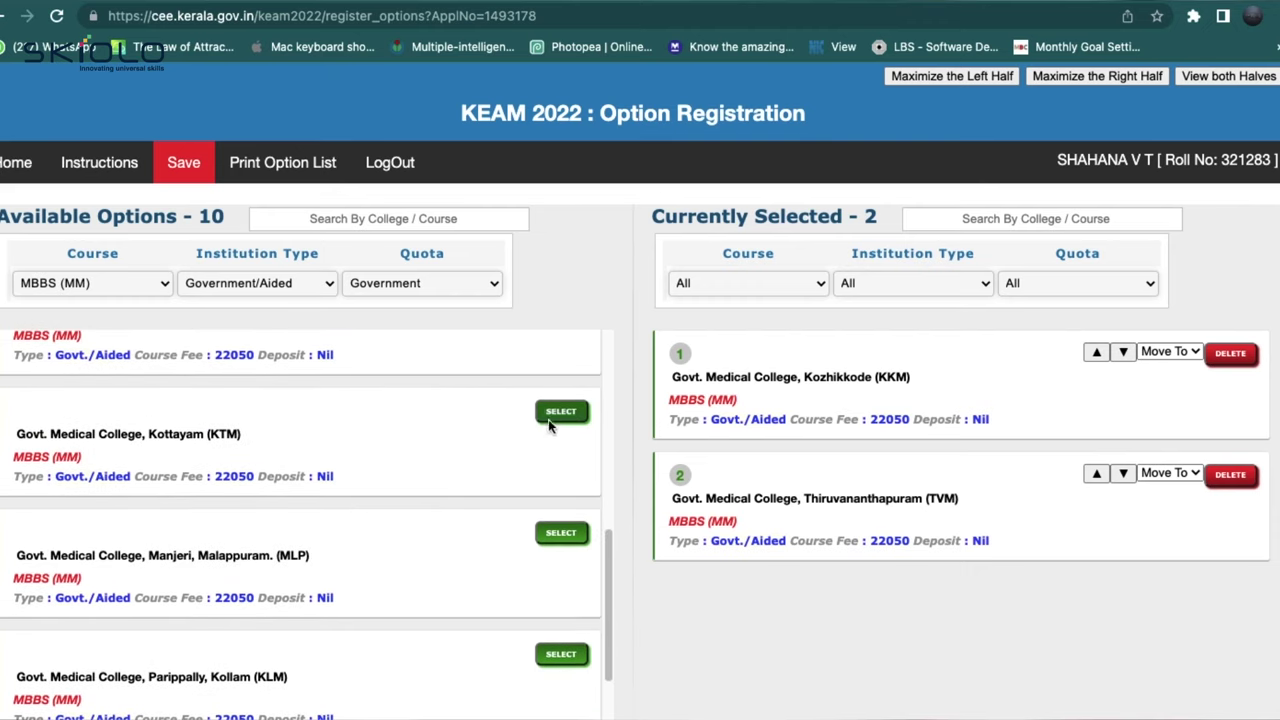
Step: Add Govt. Medical College, Kottayam (KTM) and Govt. Medical College, Thrissur (TCM) to the selected MBBS options, in that order
left_click(561, 412)
left_click(803, 506)
scroll(448, 533, "down", 1)
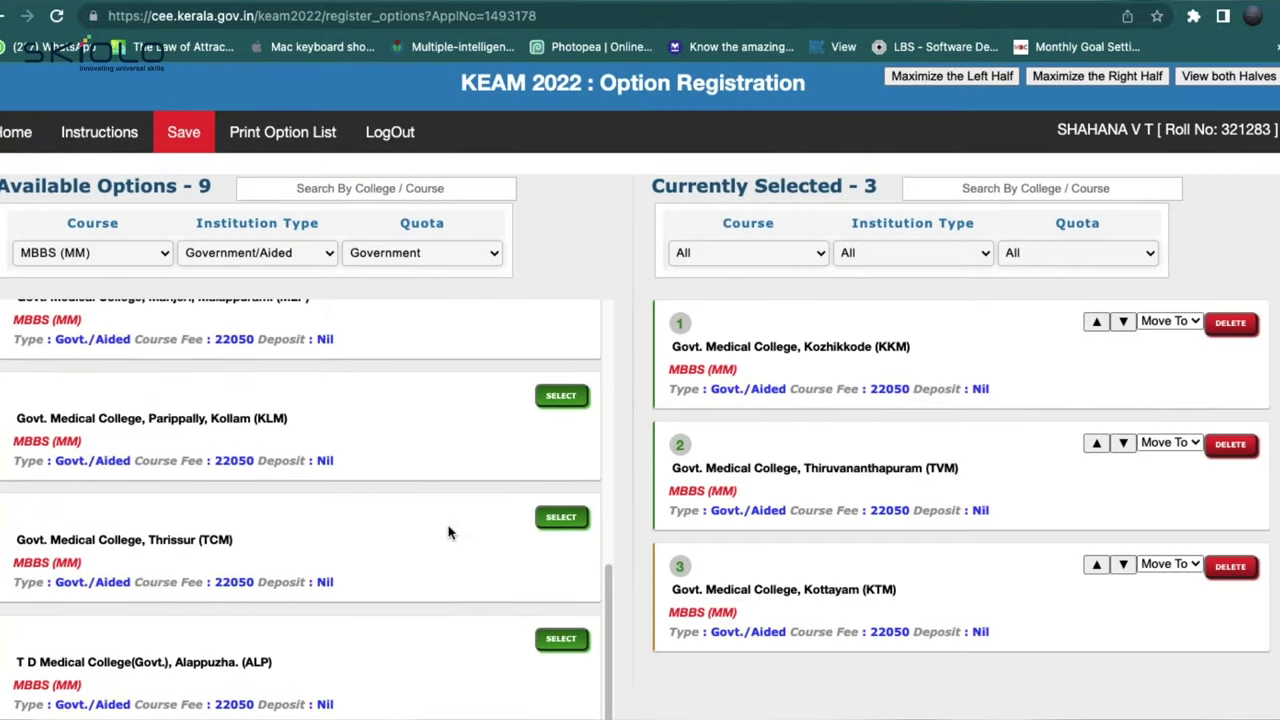
left_click(572, 520)
left_click(800, 506)
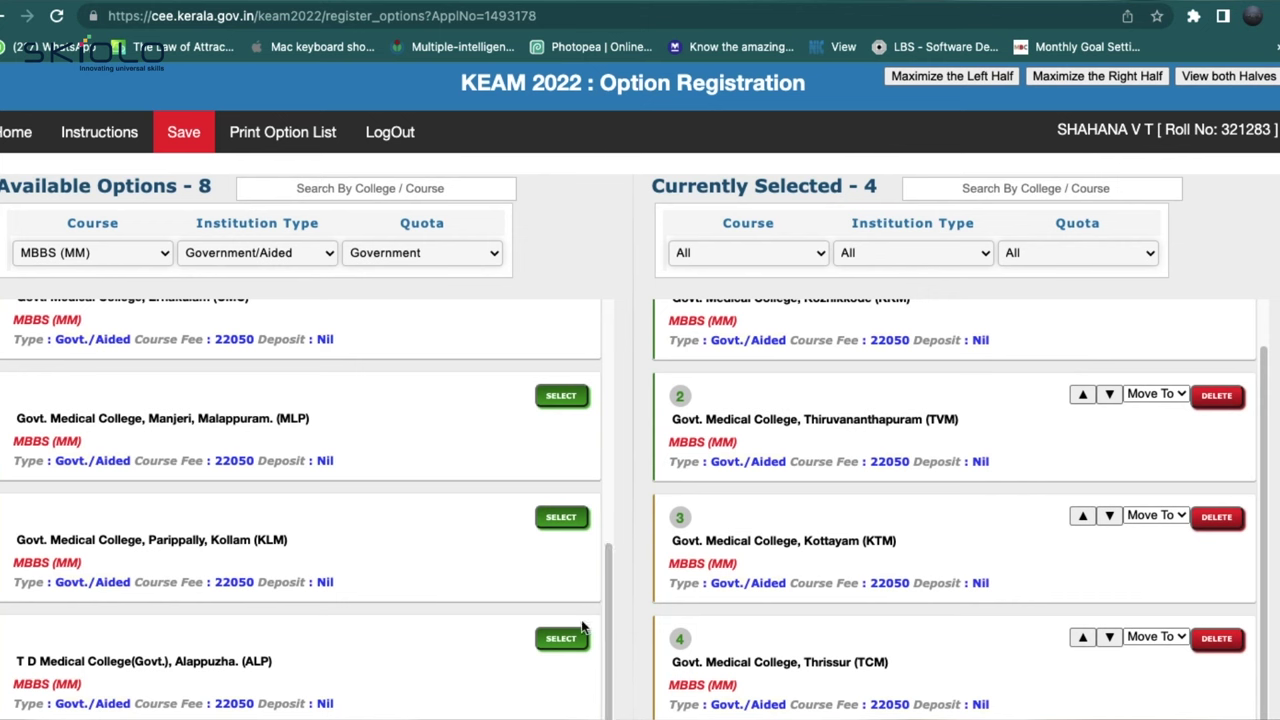
Step: Add T D Medical College, Alappuzha (ALP) and Government Medical College, Pariyaram, Kannur (KNM) as the next two options
left_click(563, 639)
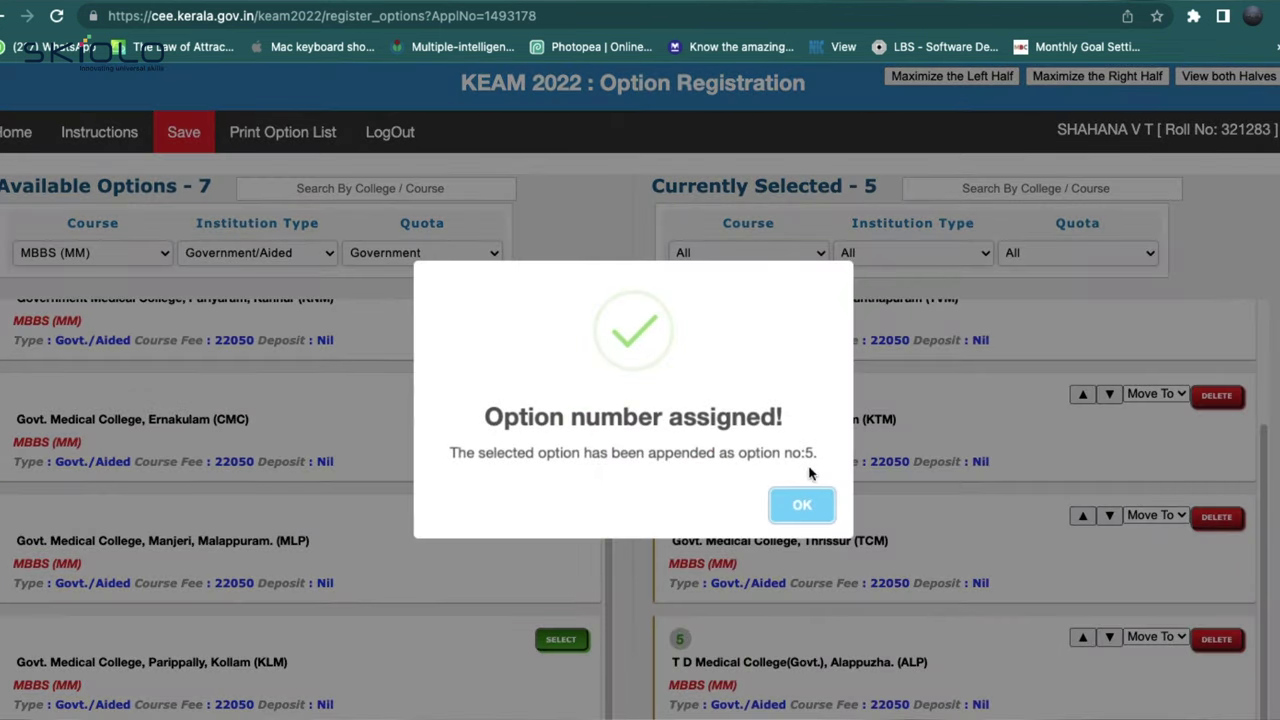
left_click(795, 504)
scroll(430, 500, "up", 5)
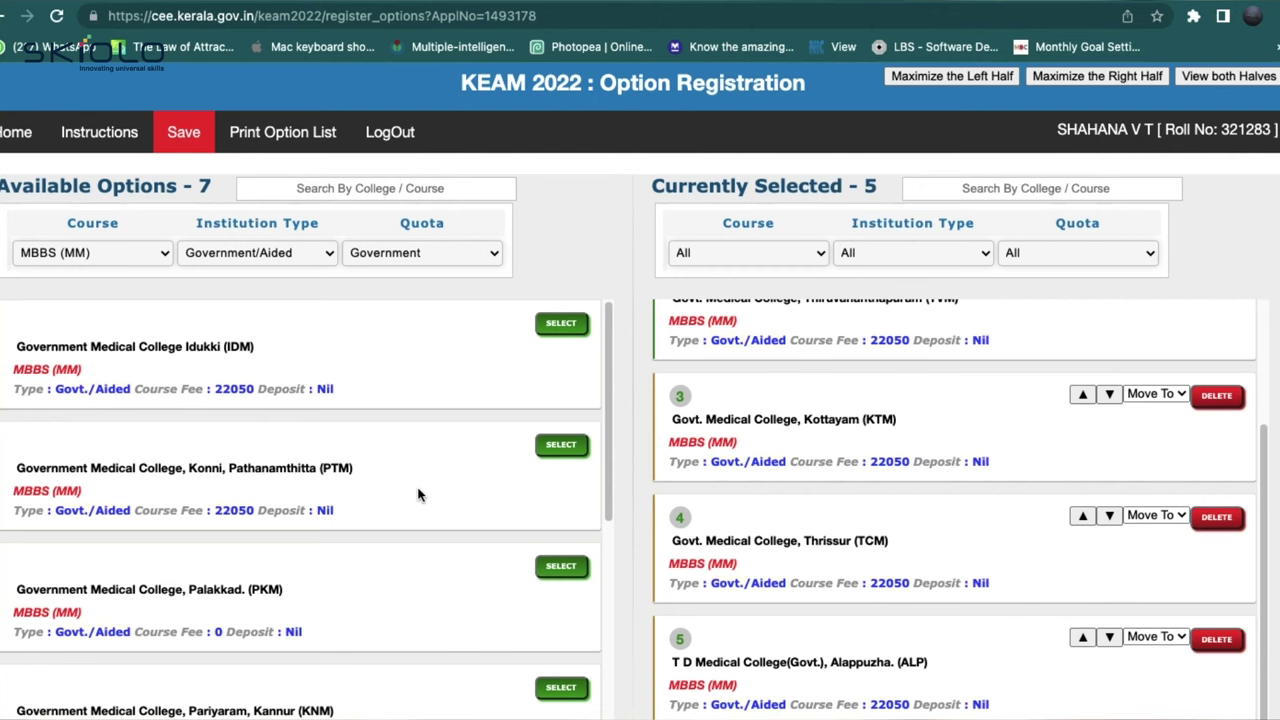
scroll(466, 497, "down", 2)
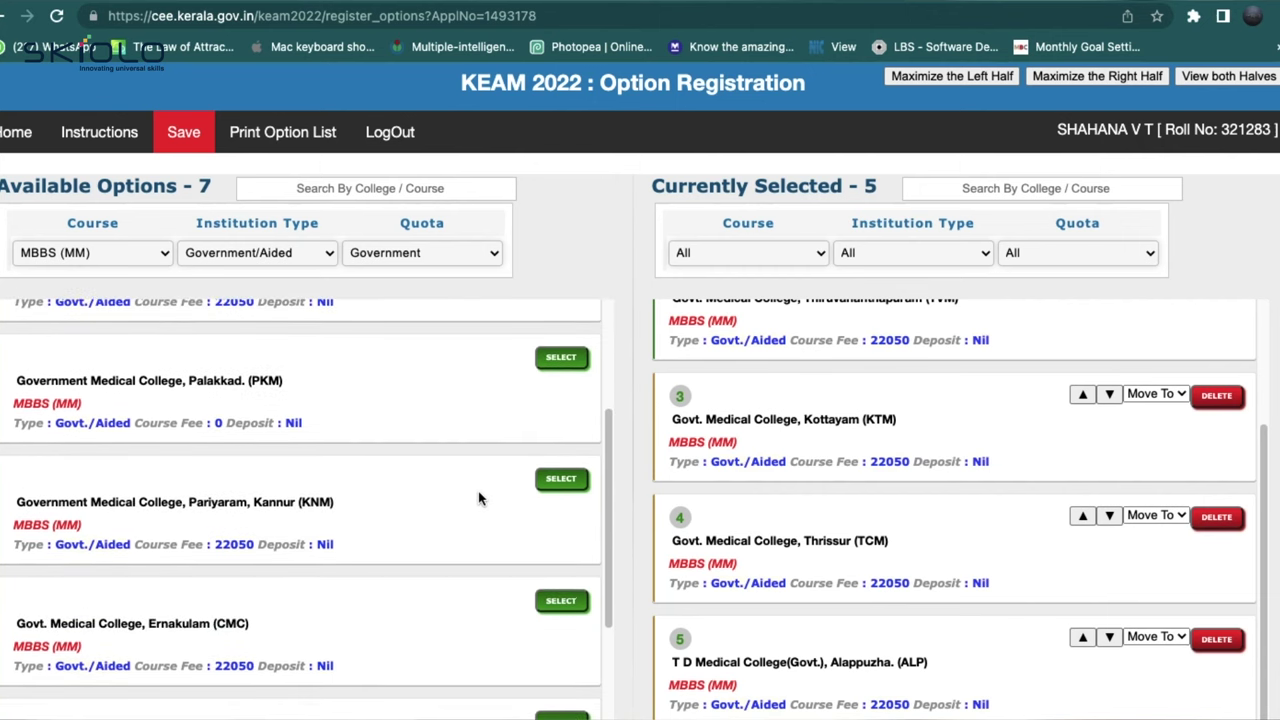
left_click(561, 479)
left_click(800, 510)
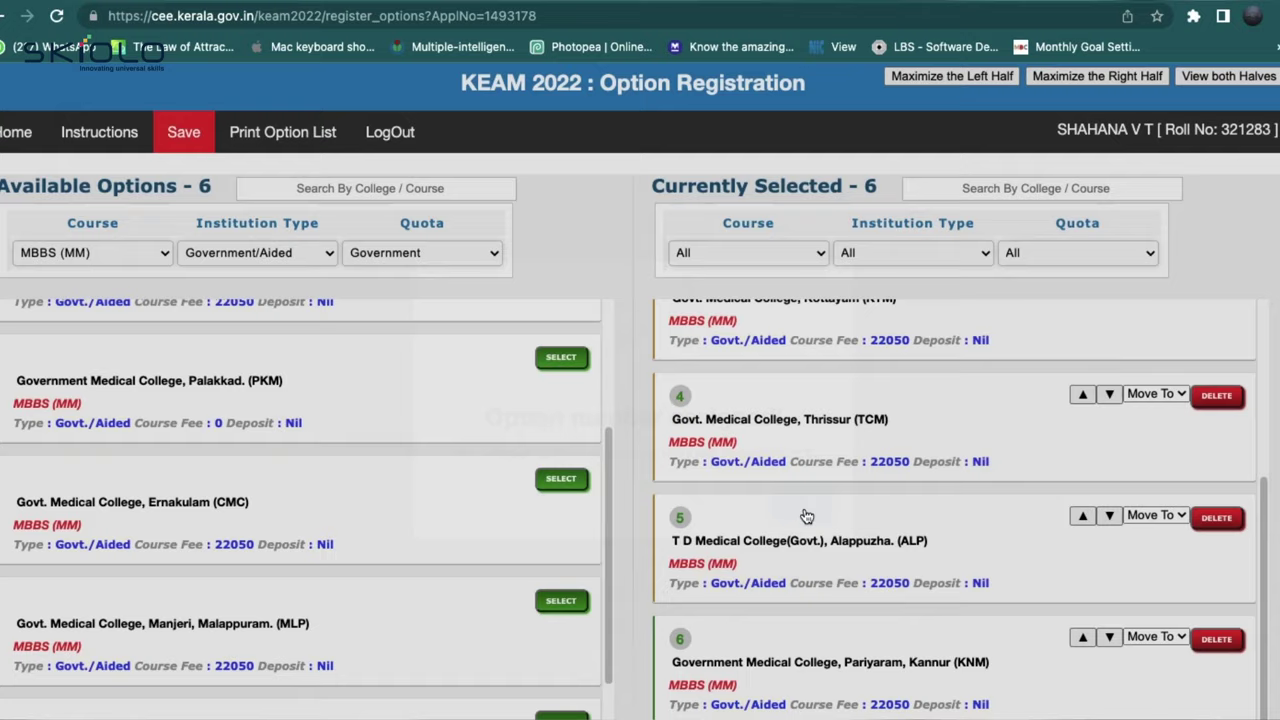
Step: Add Govt. Medical College, Manjeri, Malappuram (MLP) and Govt. Medical College, Ernakulam (CMC) as options 7 and 8
scroll(308, 617, "down", 1)
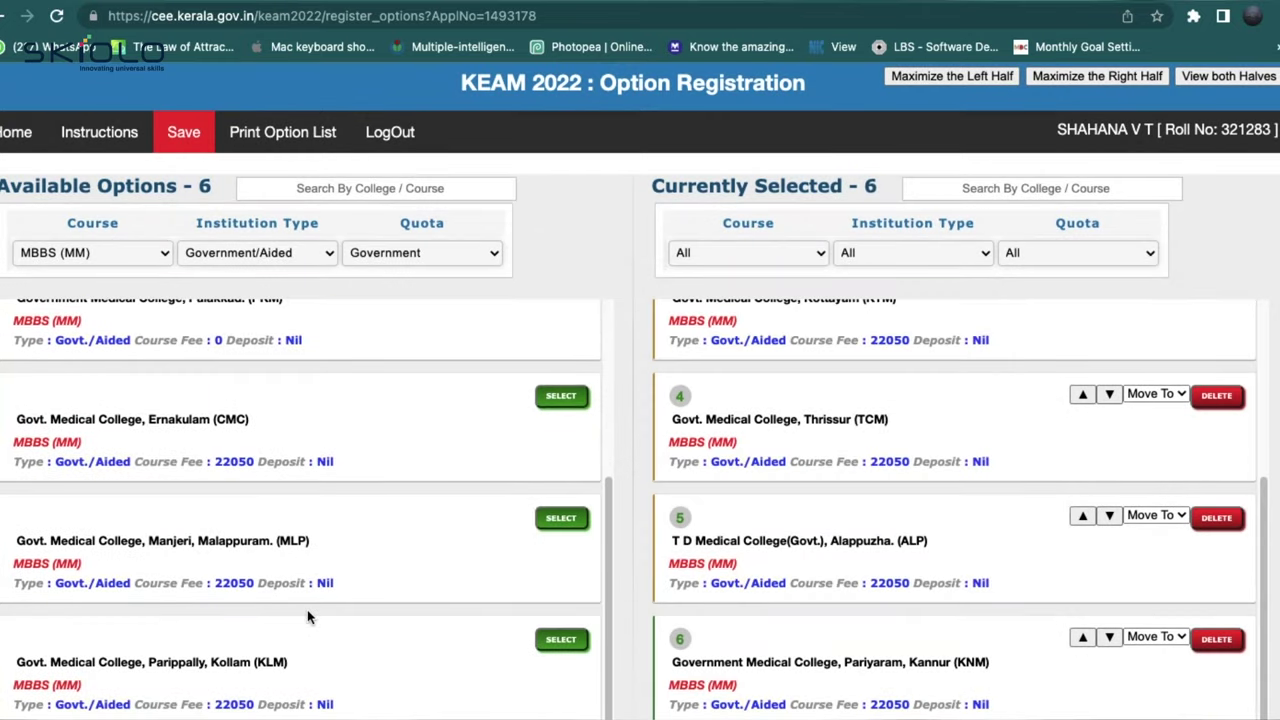
left_click(561, 518)
left_click(815, 508)
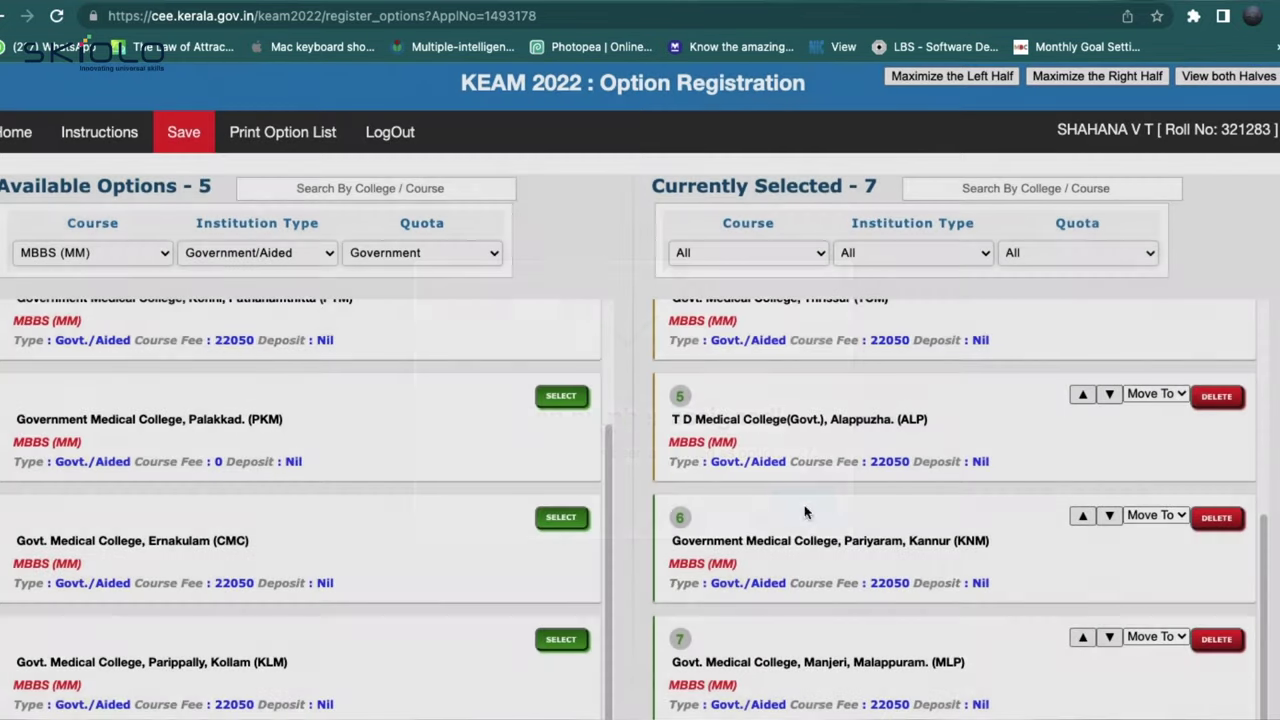
left_click(565, 527)
left_click(800, 508)
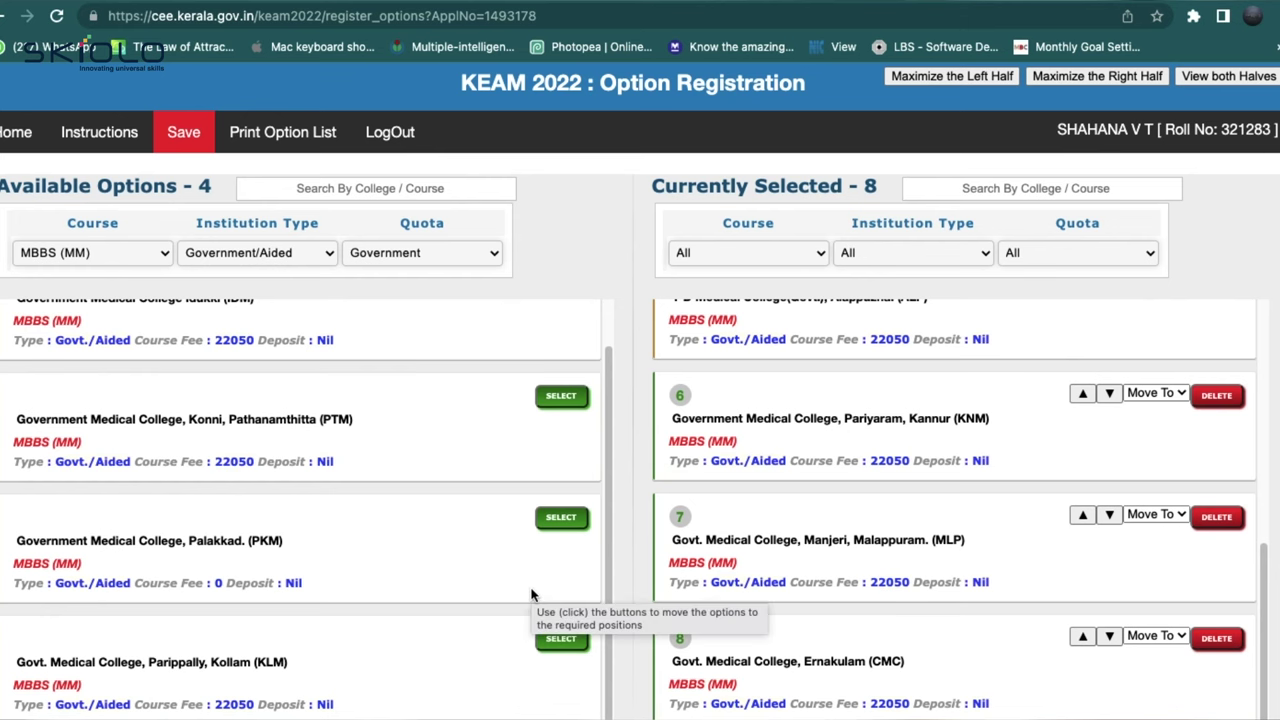
Step: Add Govt. Medical College, Parippally, Kollam (KLM) and Government Medical College, Palakkad (PKM) as options 9 and 10
left_click(561, 638)
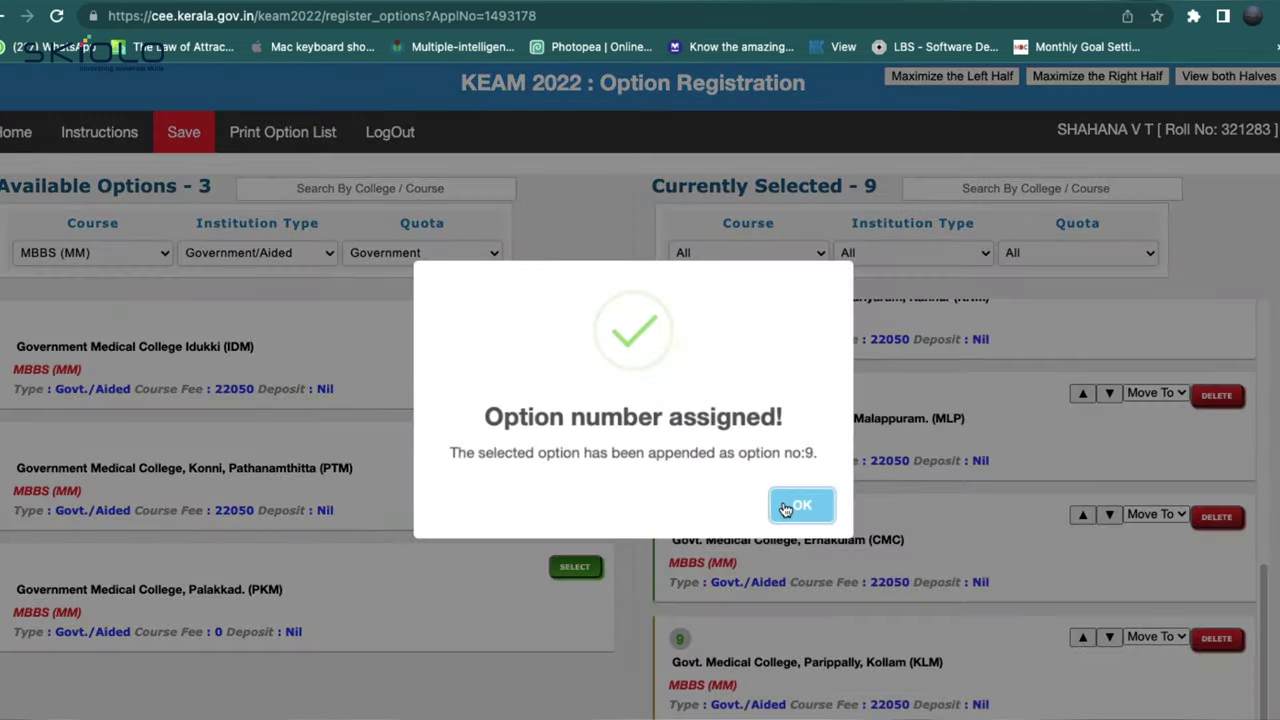
left_click(800, 505)
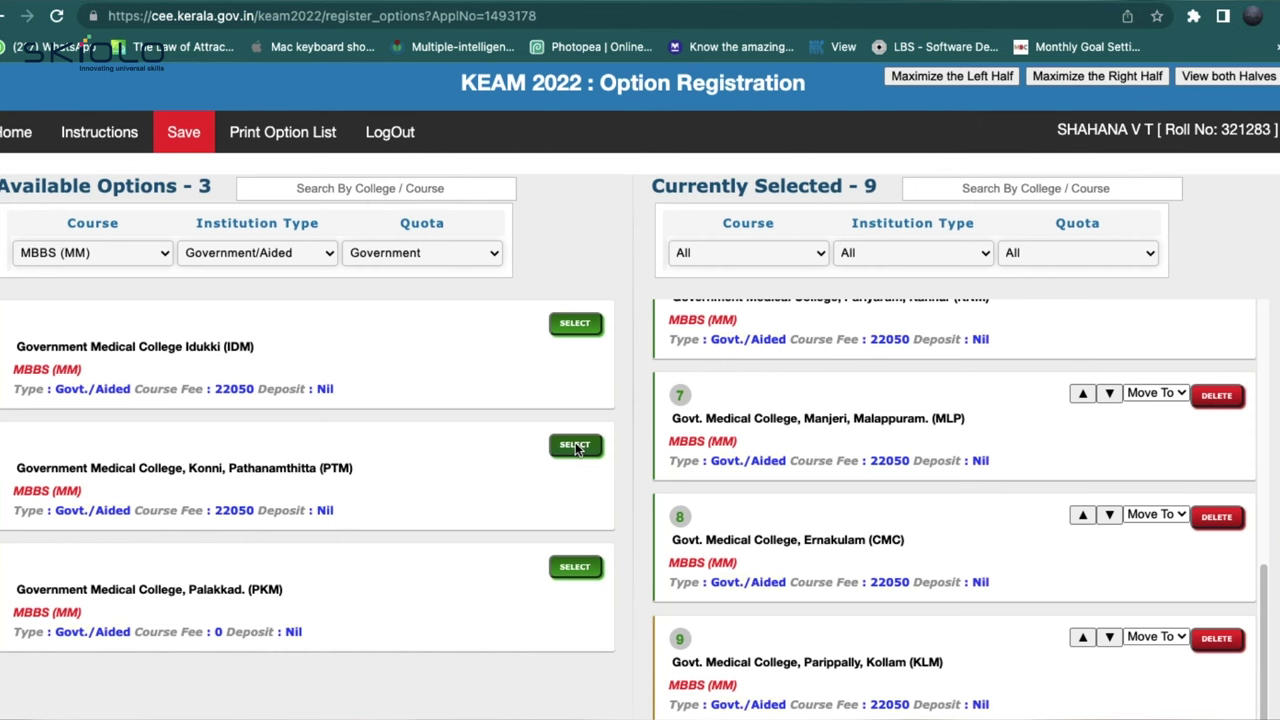
scroll(560, 440, "up", 1)
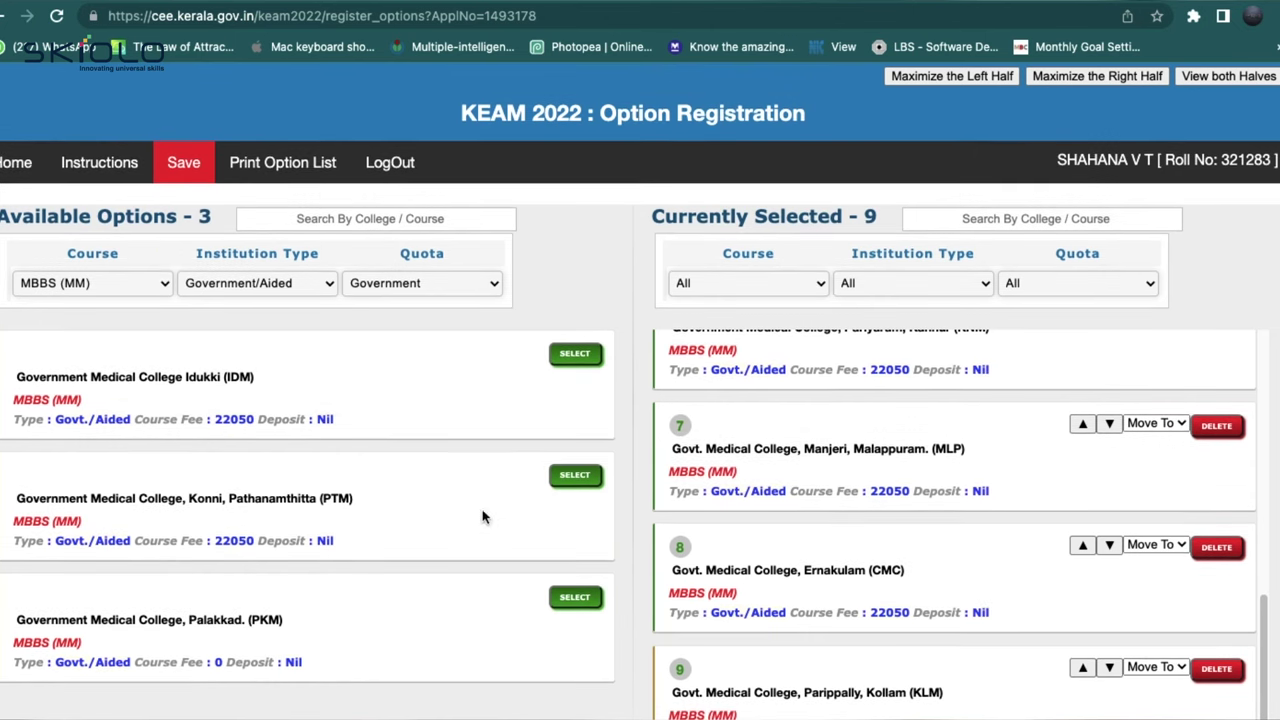
left_click(575, 597)
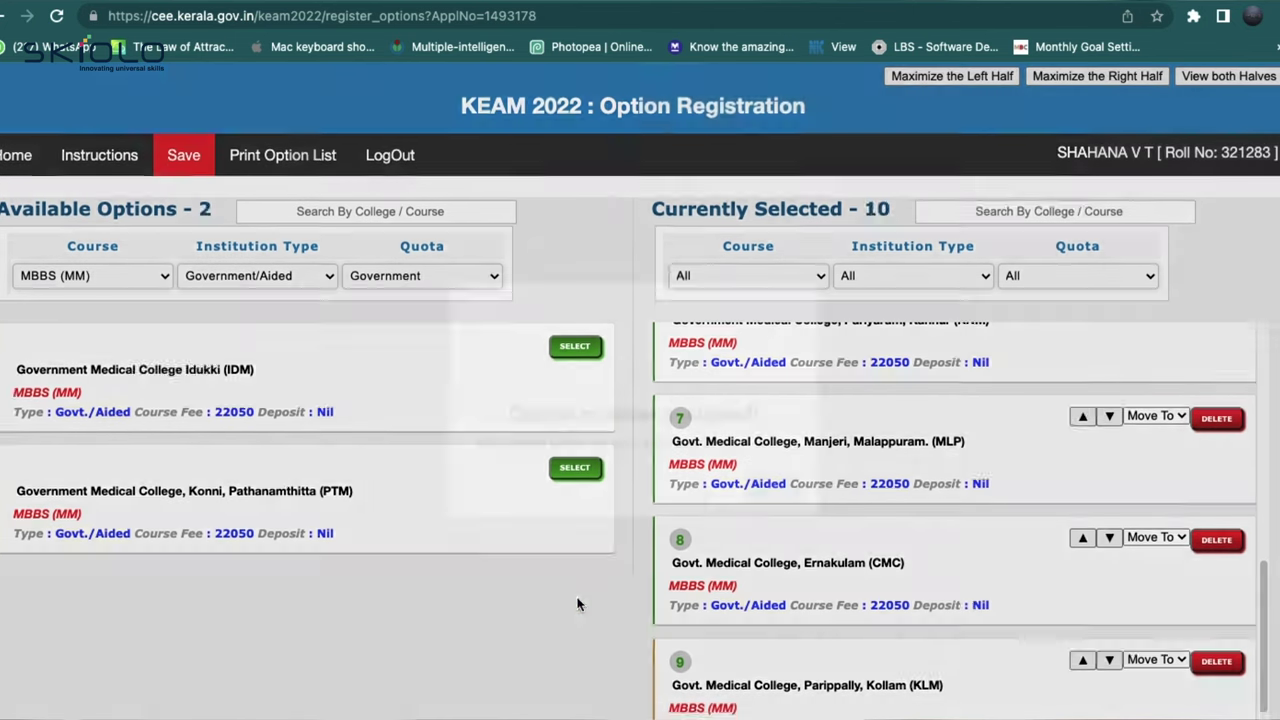
left_click(805, 508)
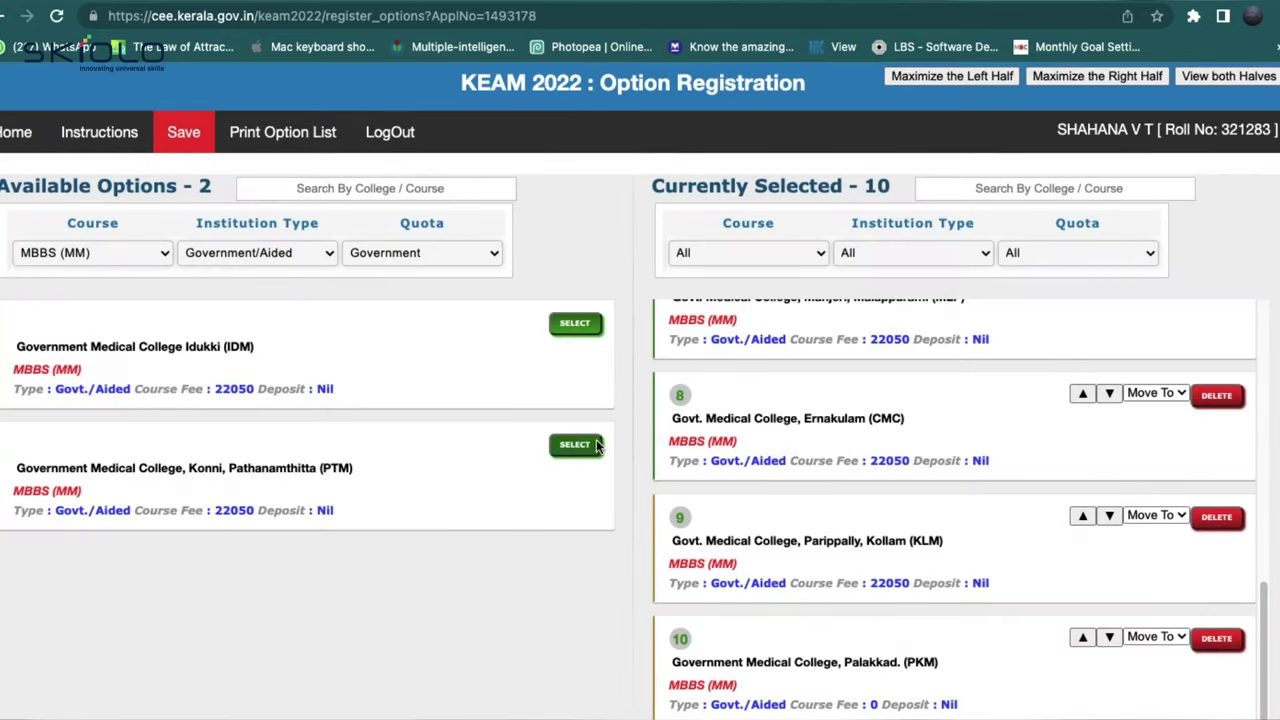
Step: Add Government Medical College Idukki (IDM) and Konni, Pathanamthitta (PTM) as options 11 and 12, and review the selected list
left_click(599, 328)
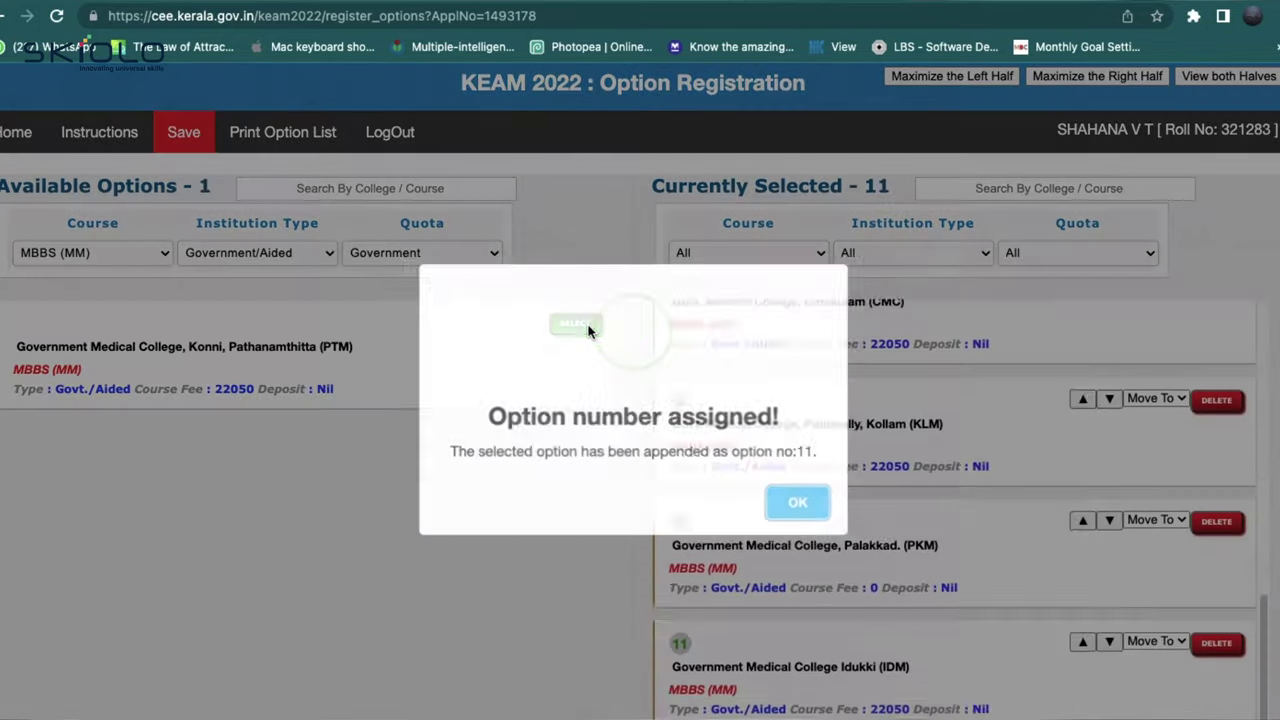
left_click(801, 507)
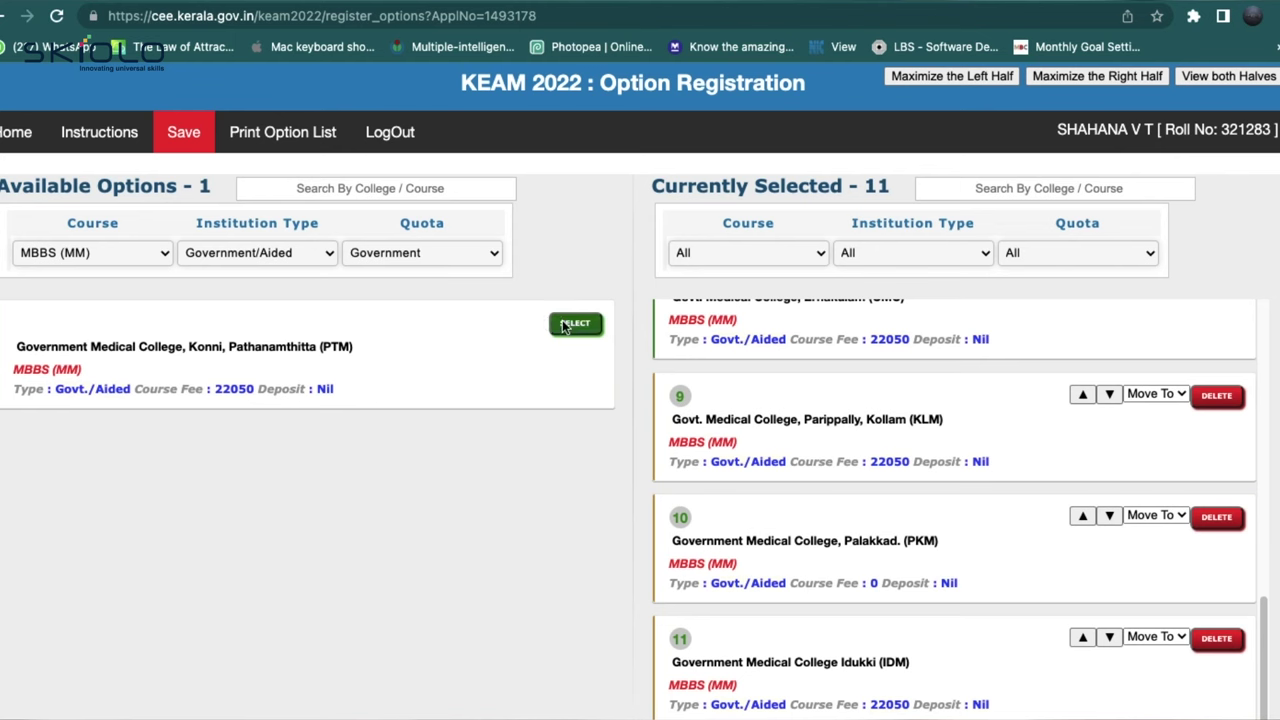
left_click(577, 324)
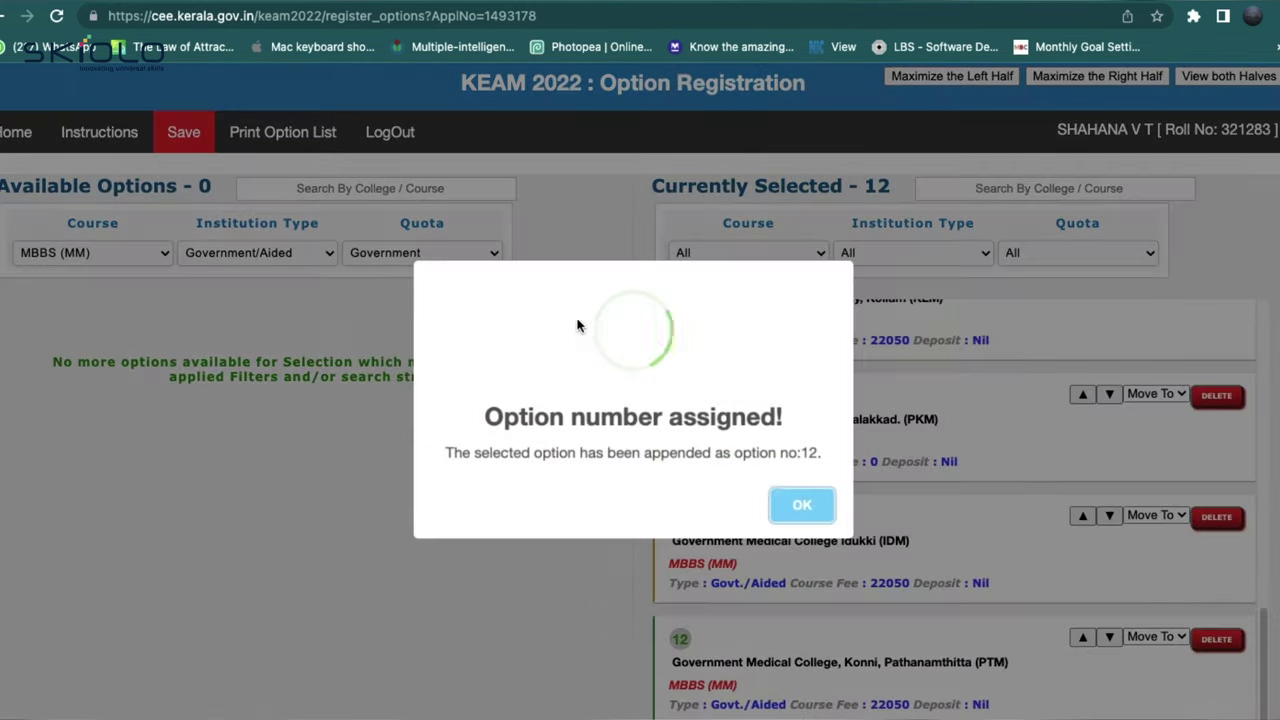
left_click(803, 505)
scroll(975, 510, "down", 1)
scroll(1070, 422, "up", 10)
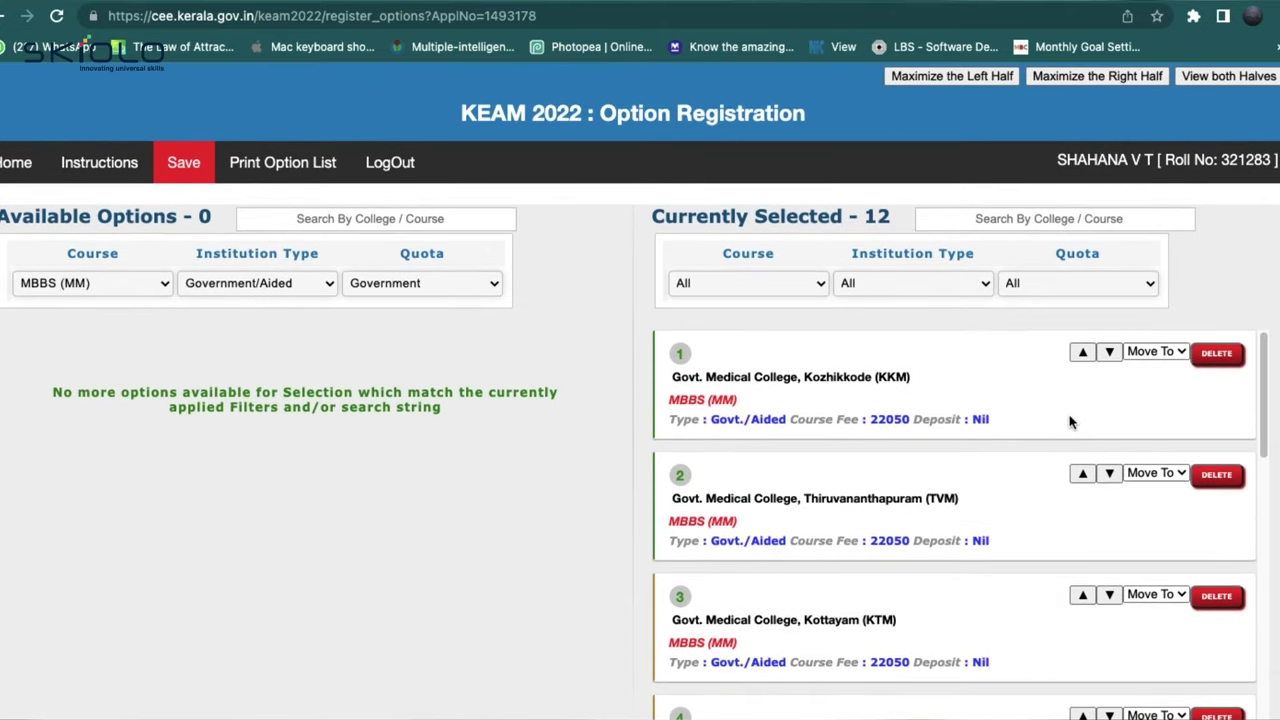
scroll(1070, 422, "down", 10)
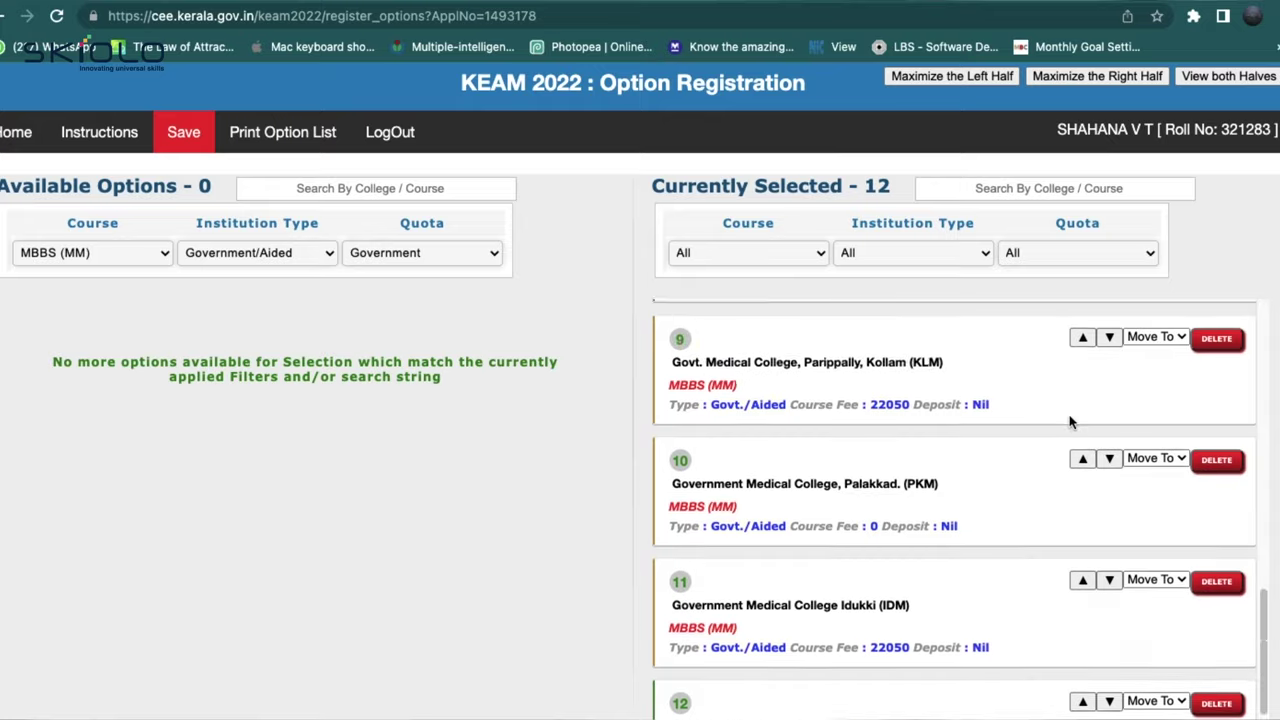
scroll(1070, 422, "up", 3)
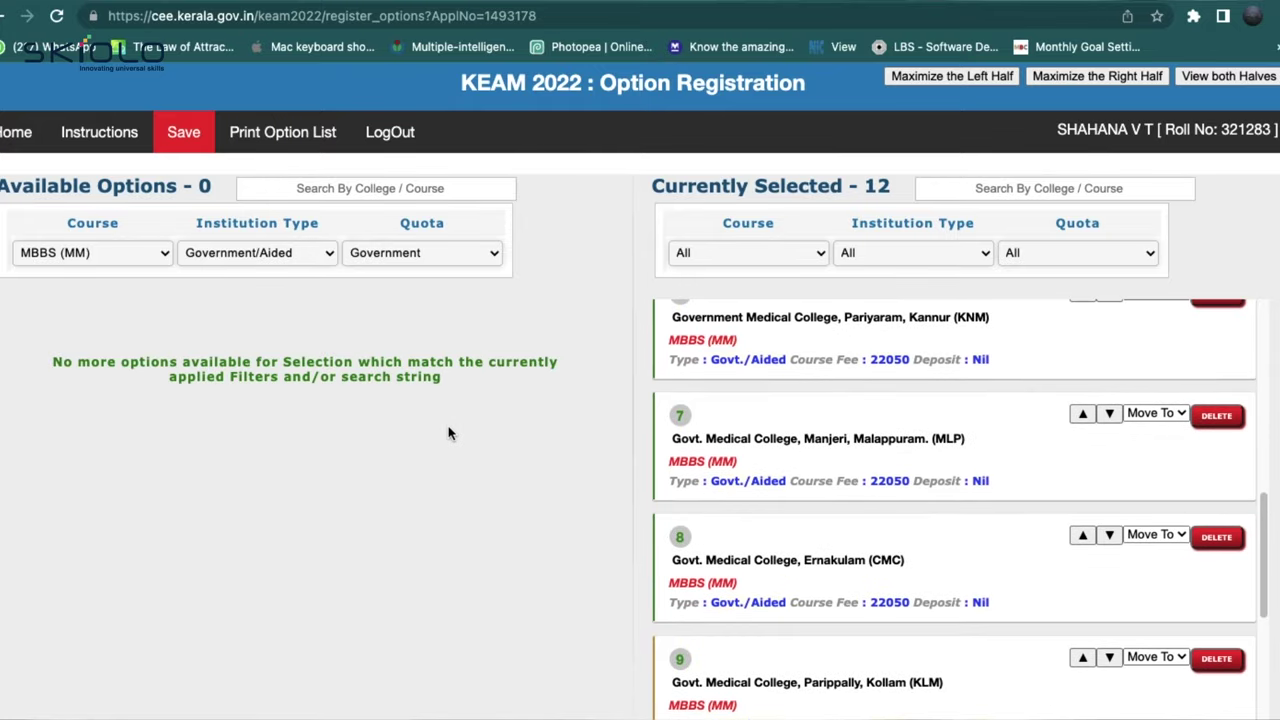
Step: Check the Govt. Cost Sharing / Controlled Colleges institution type, and filter the available MBBS options to Pvt. Self Financing
left_click(211, 258)
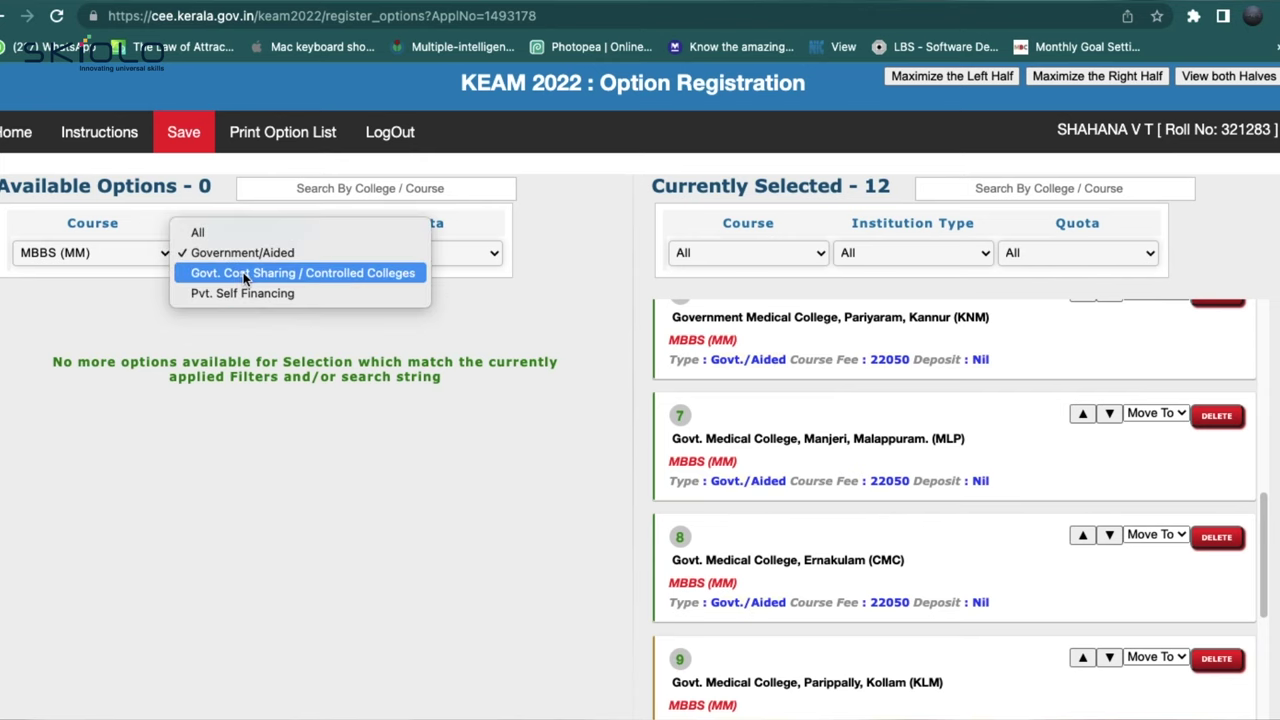
left_click(273, 269)
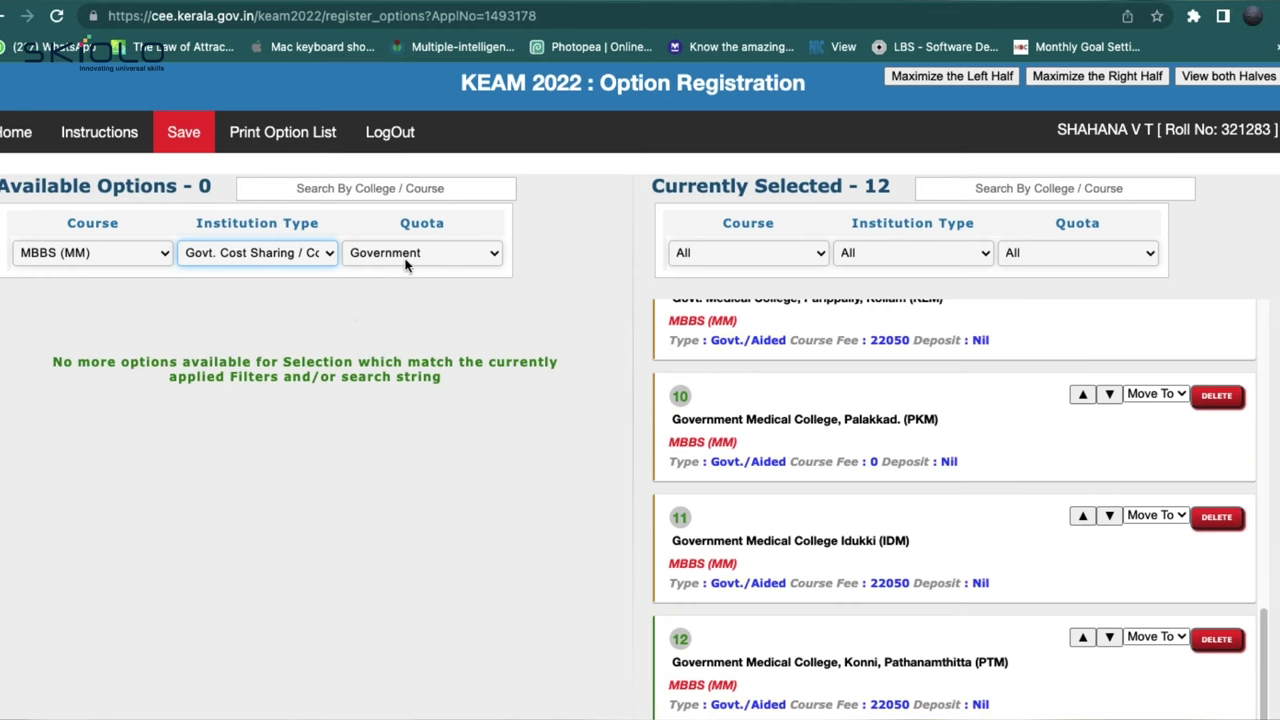
left_click(150, 256)
left_click(269, 256)
left_click(269, 256)
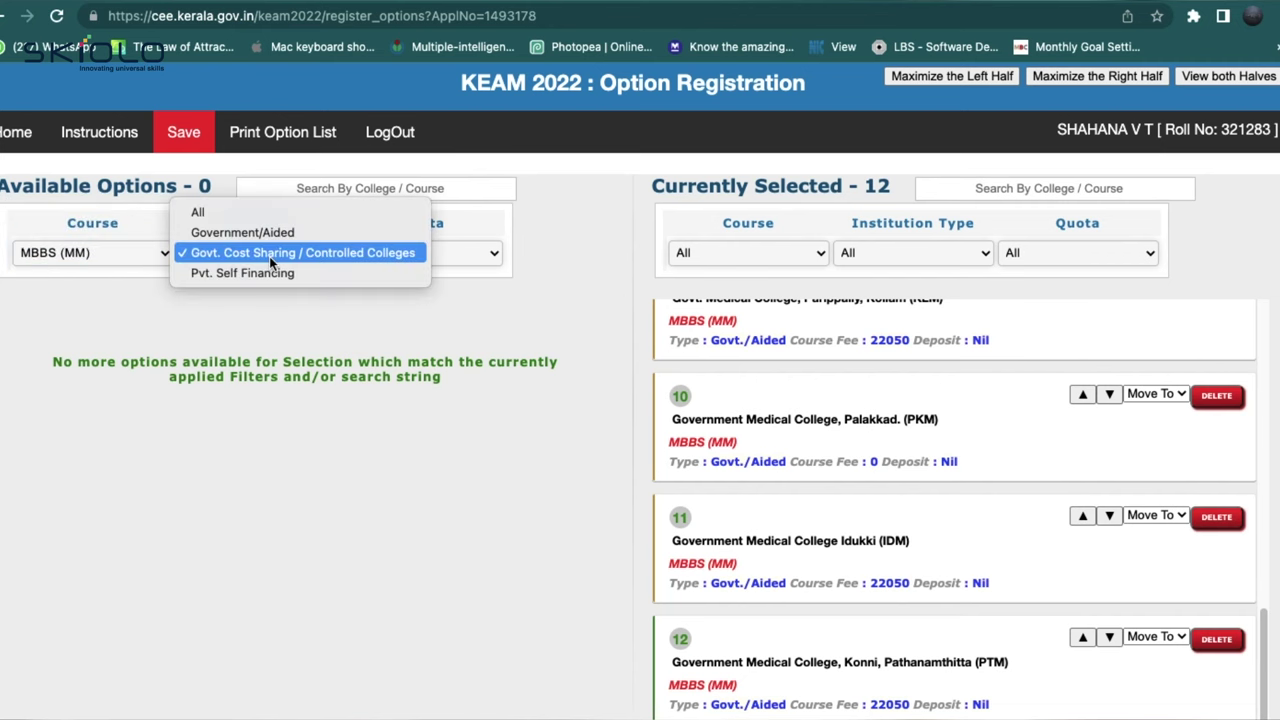
left_click(266, 280)
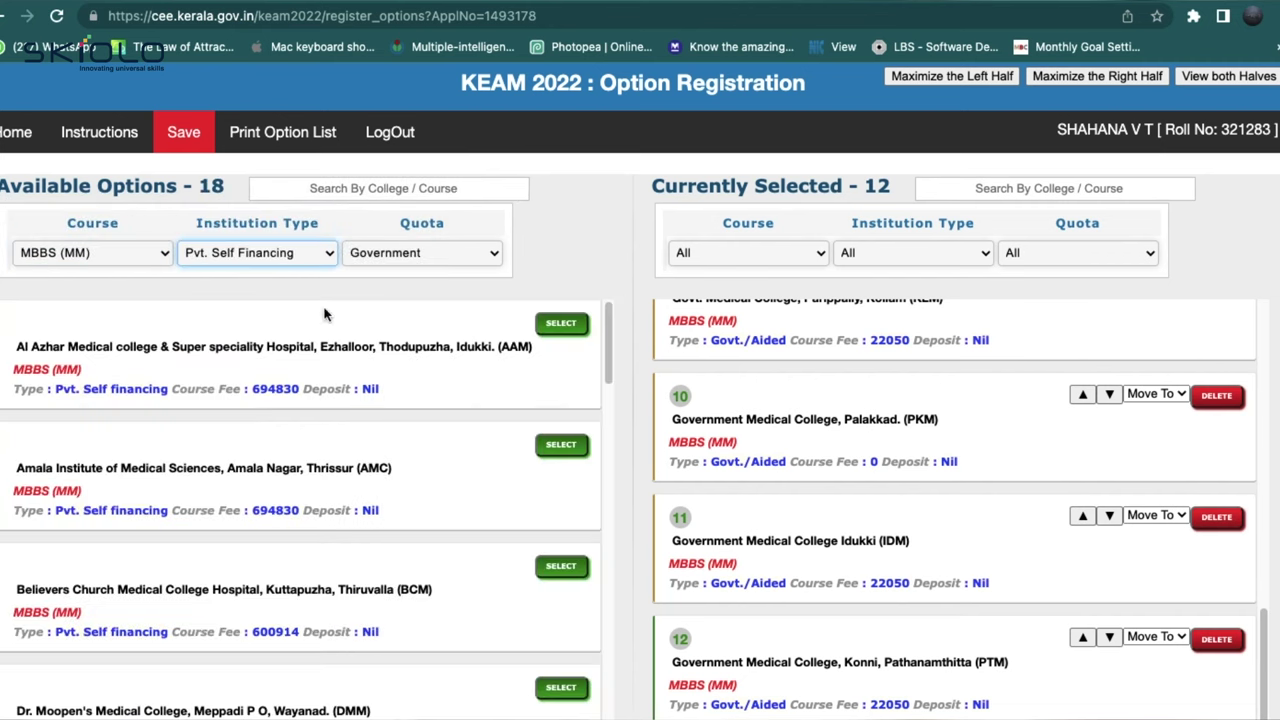
Step: Look through the private self-financing colleges and add KMCT Medical College, Mukkom, Kozikkode (KCM) as option 13
scroll(362, 508, "down", 15)
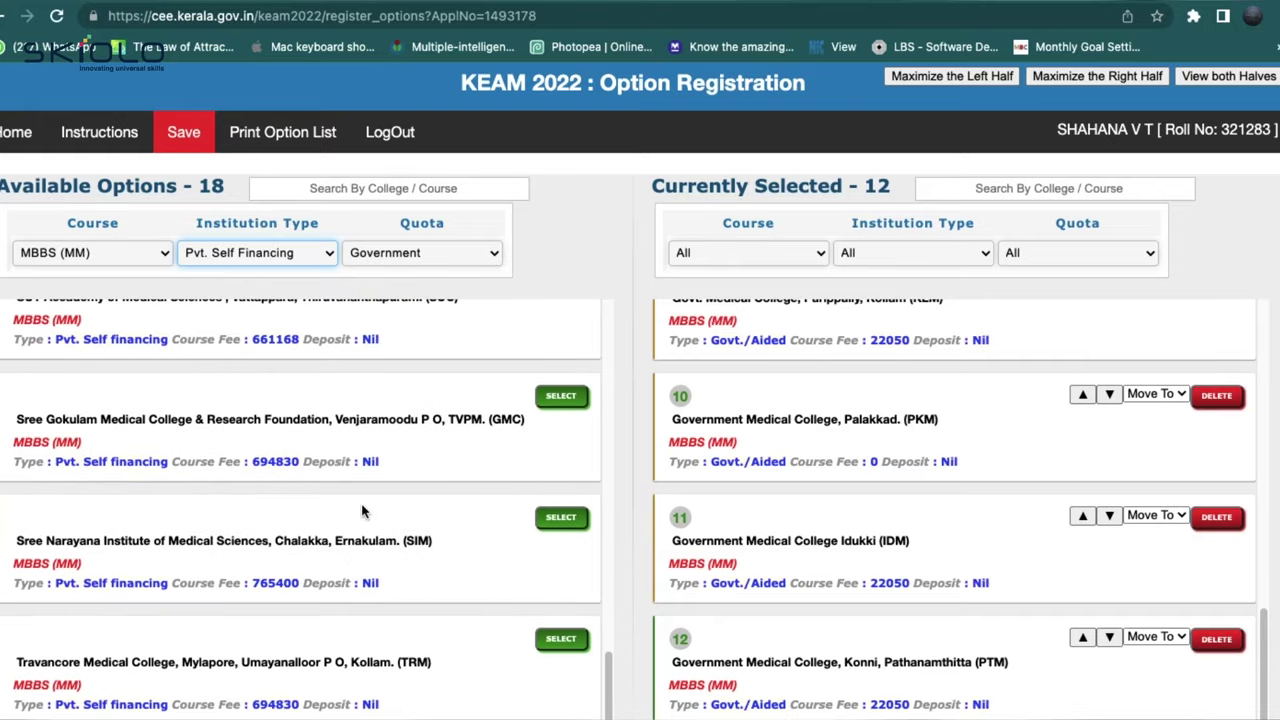
scroll(362, 510, "up", 3)
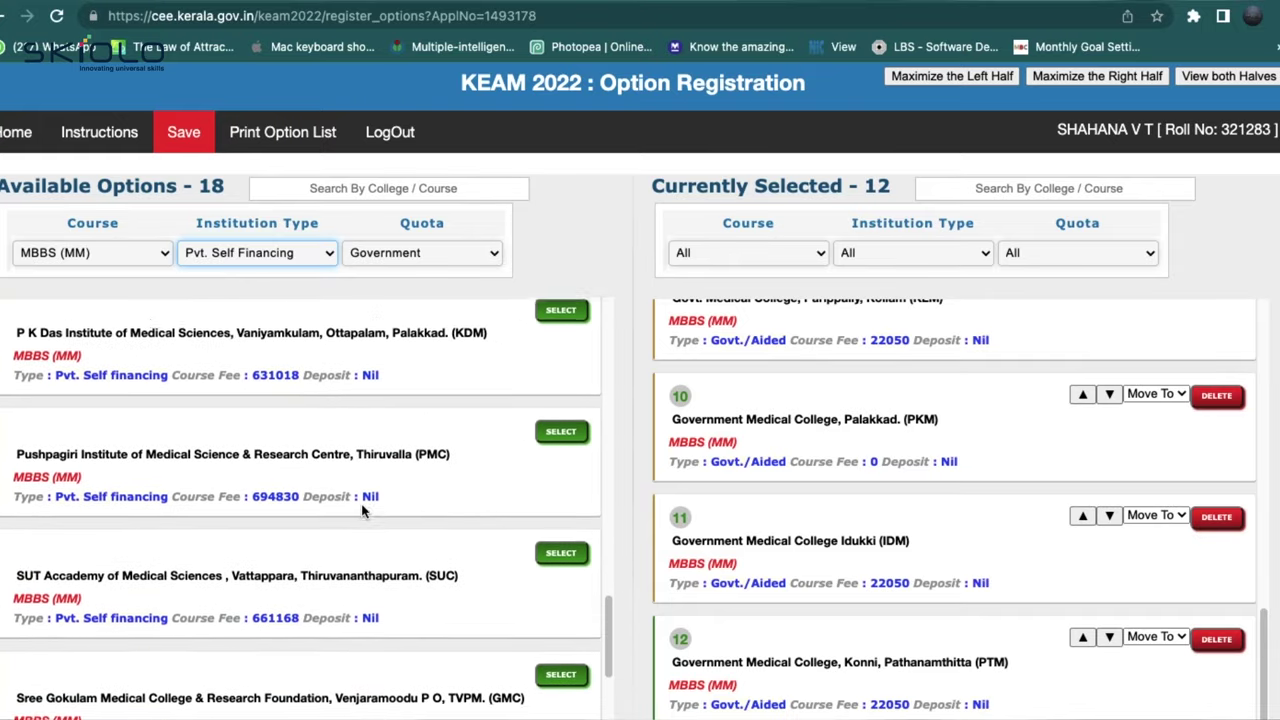
scroll(362, 507, "up", 1)
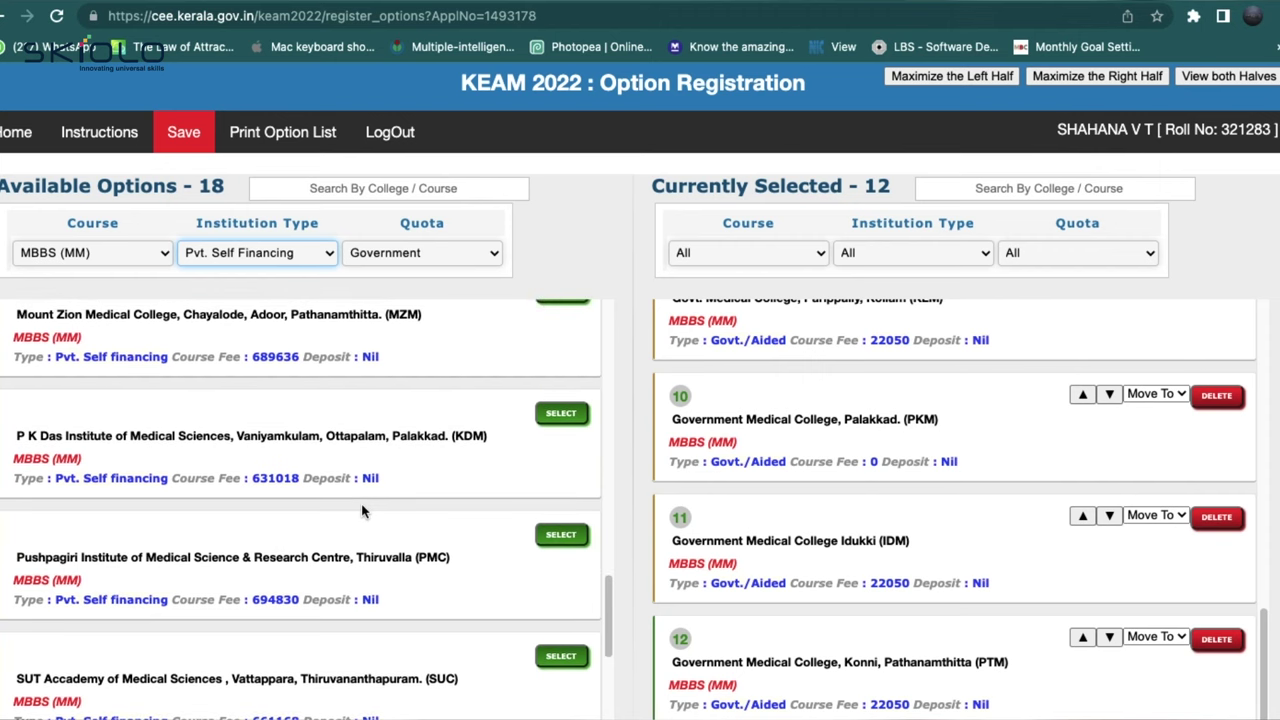
scroll(362, 511, "up", 2)
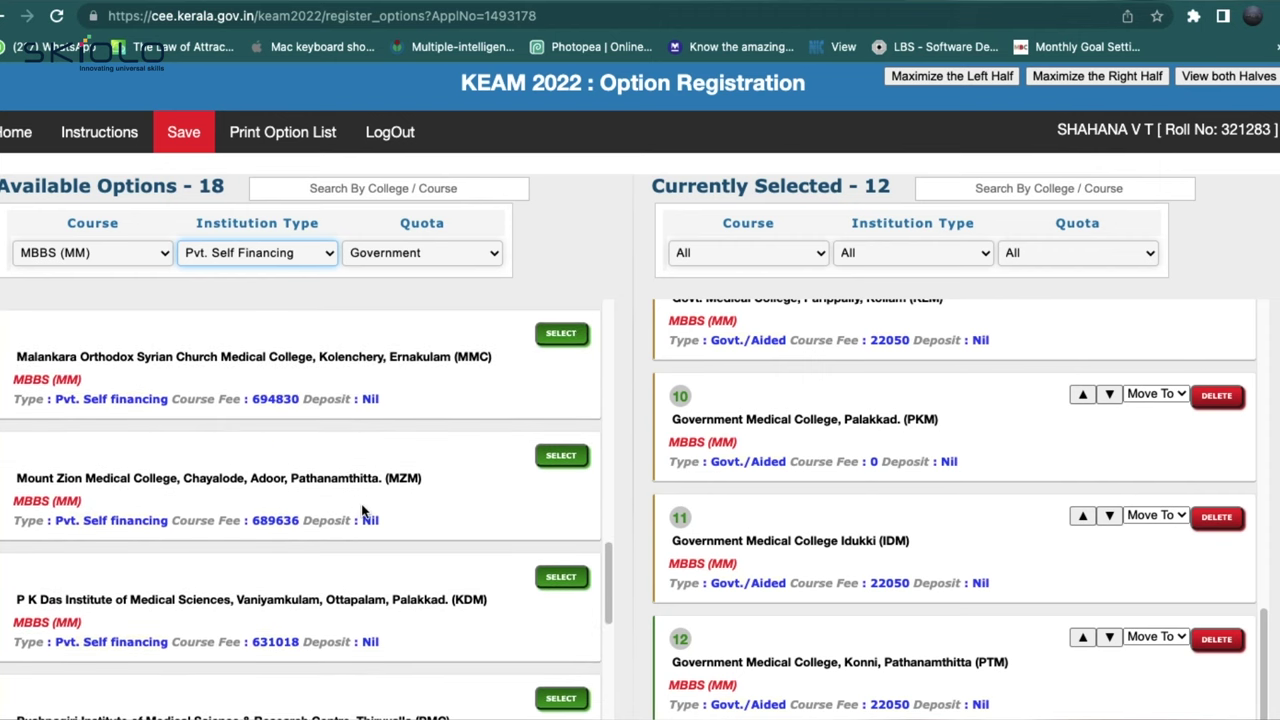
scroll(362, 510, "up", 3)
scroll(362, 510, "up", 3)
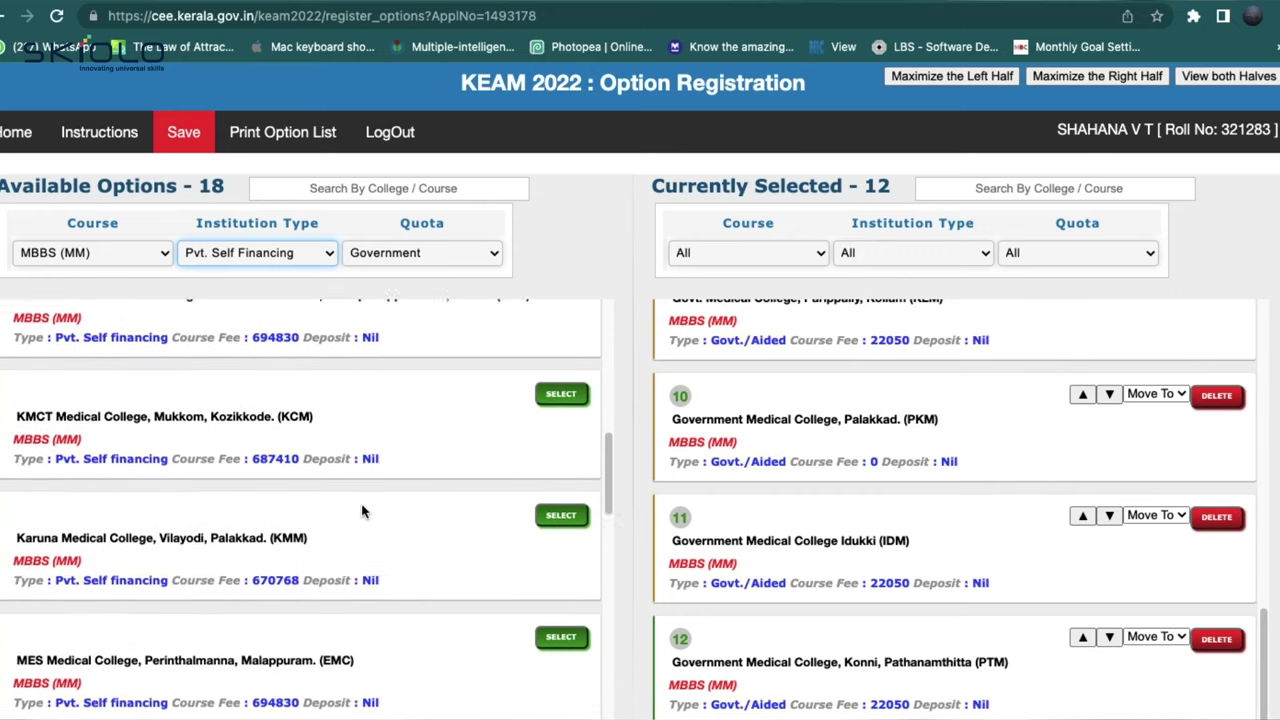
left_click(573, 399)
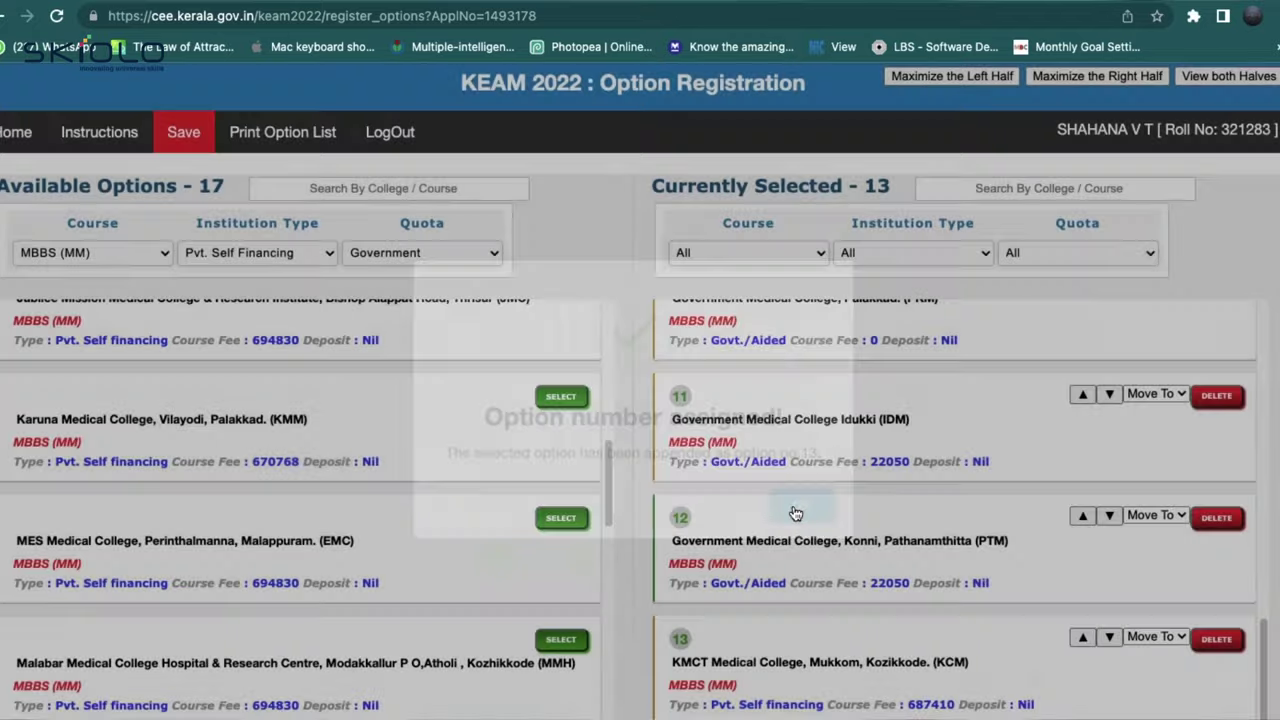
left_click(795, 510)
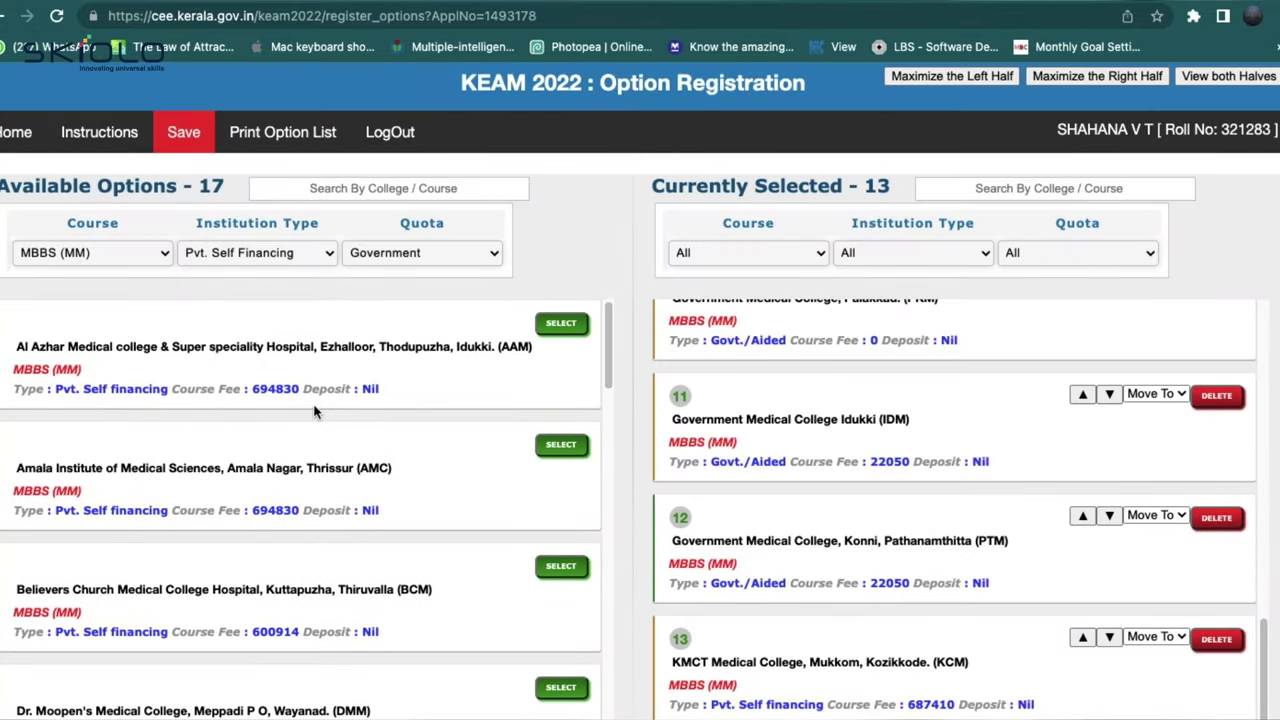
Step: Search the available colleges for "ama", add Amala Institute of Medical Sciences, Thrissur (AMC) as option 14, and clear the search
left_click(363, 190)
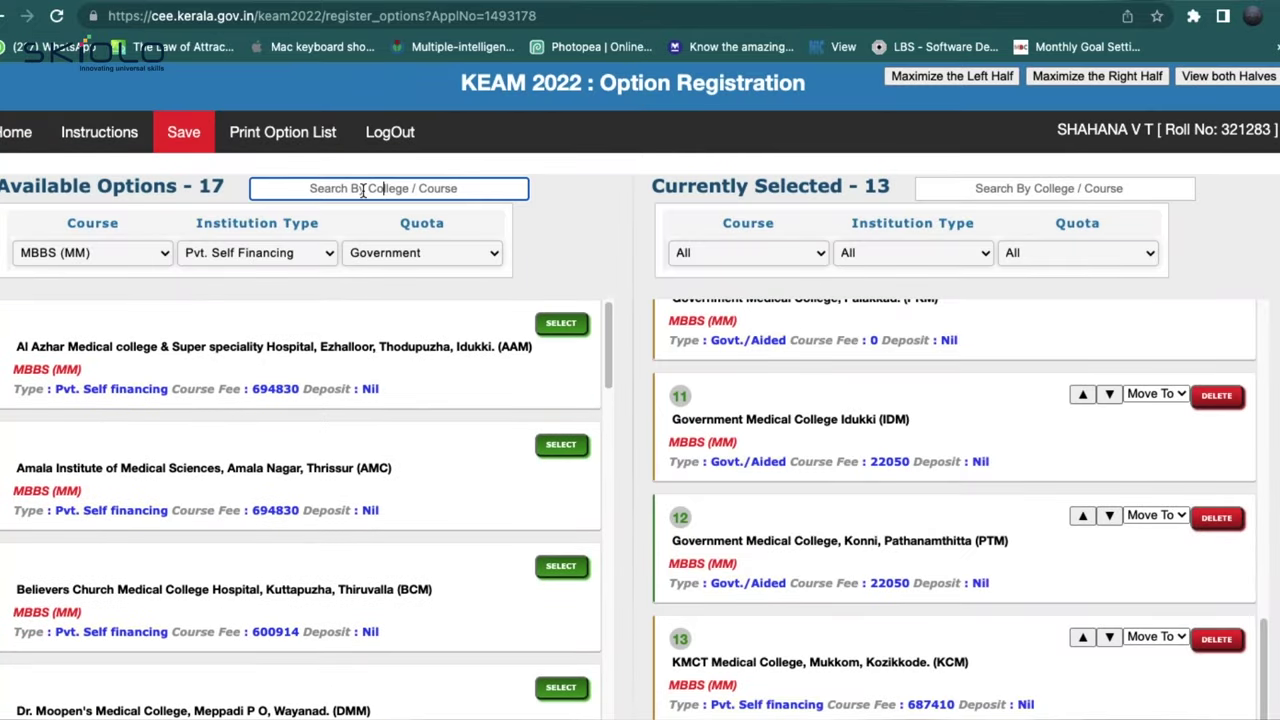
type("ama")
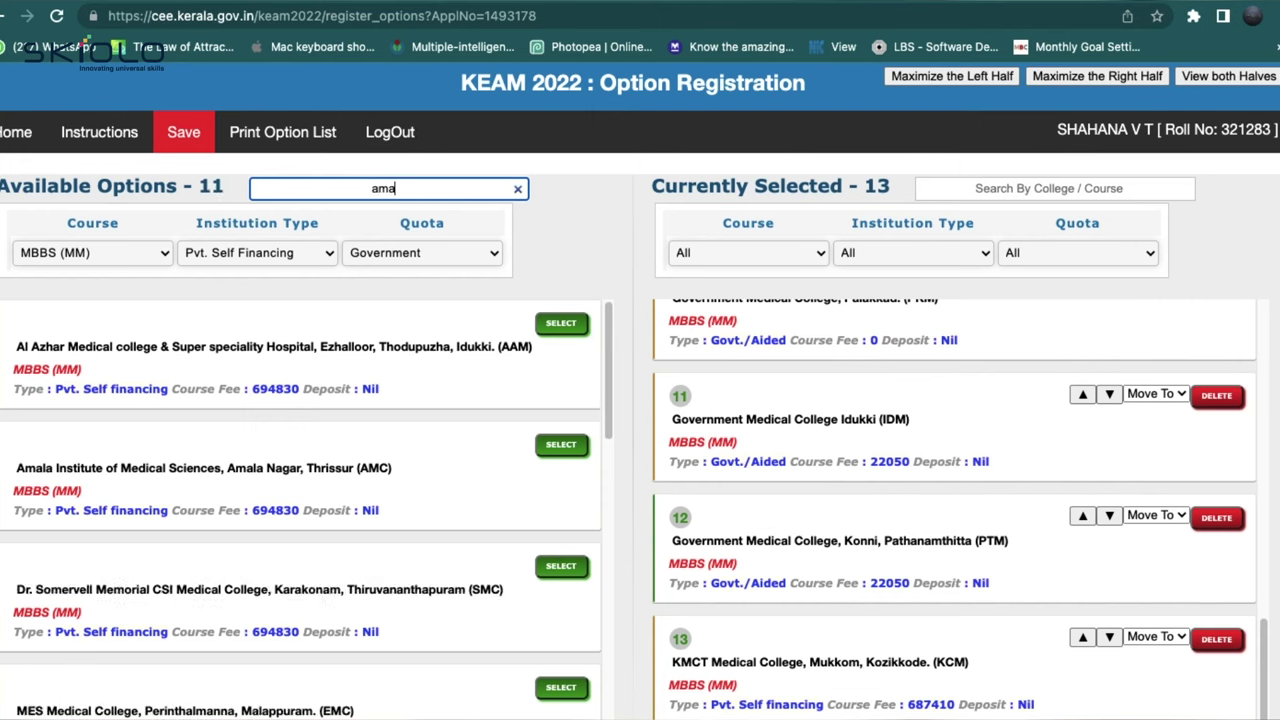
left_click(577, 324)
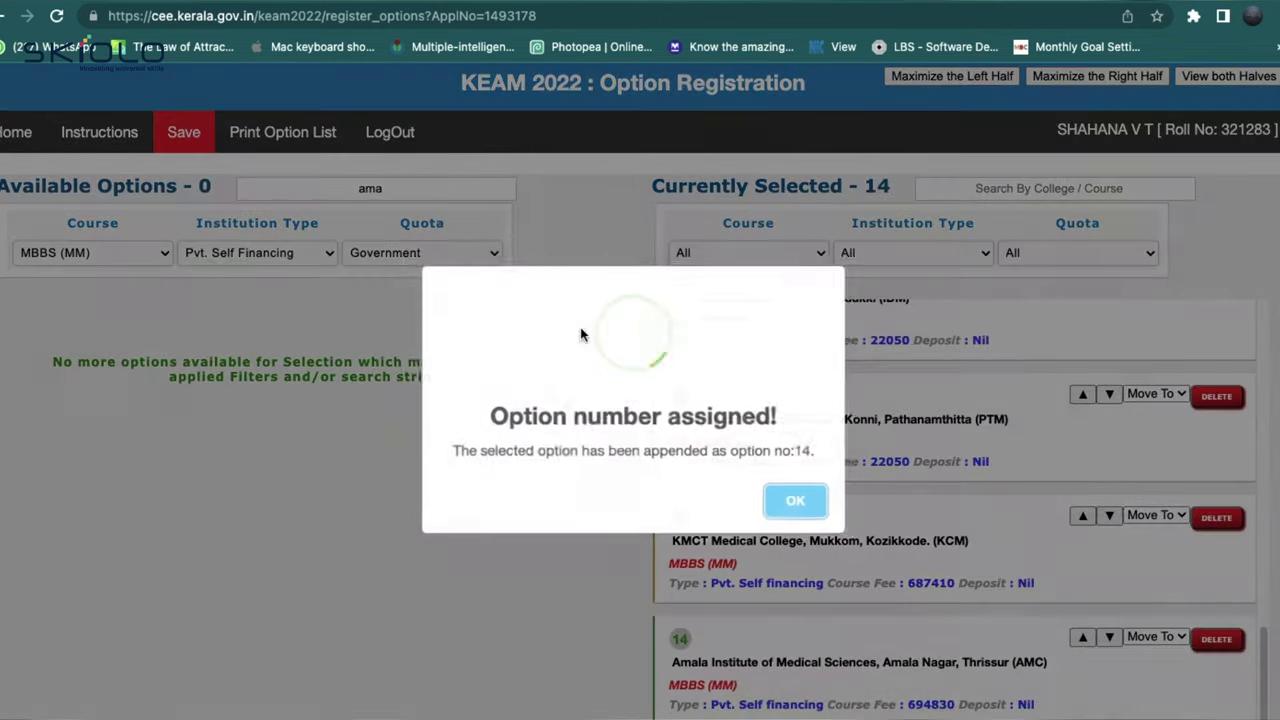
left_click(805, 505)
left_click(437, 190)
key("BackSpace")
key("BackSpace")
key("BackSpace")
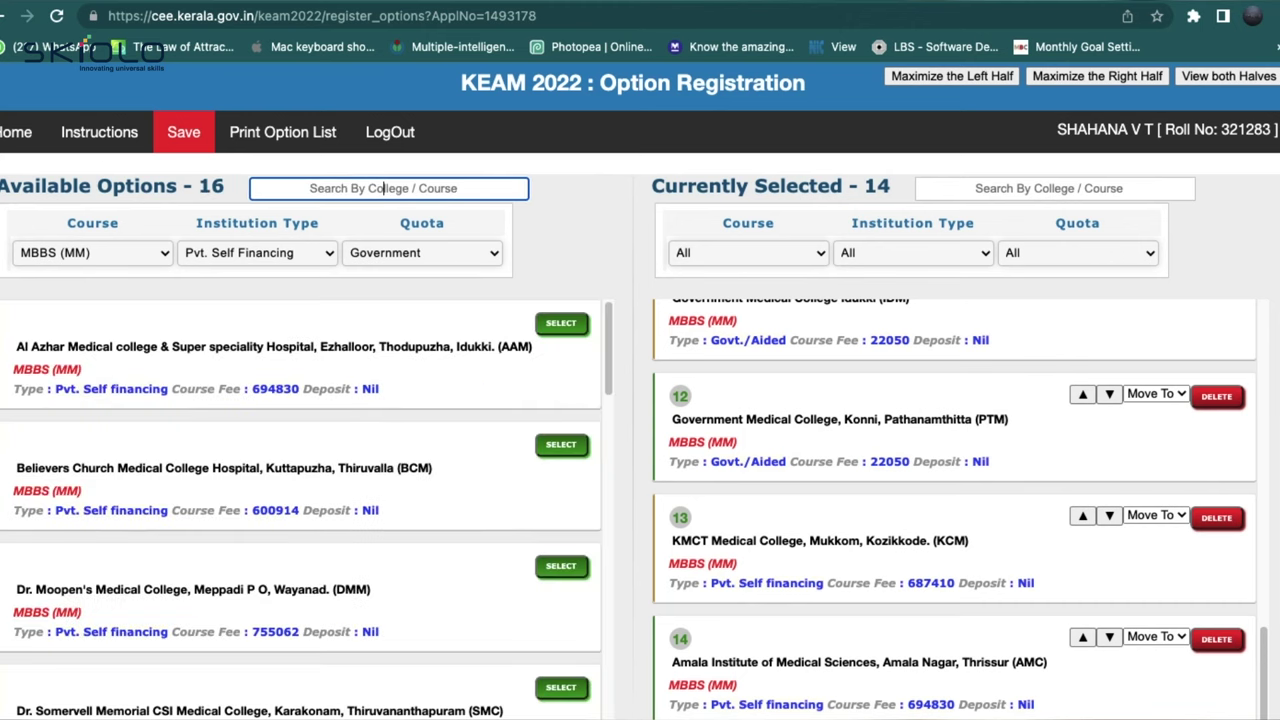
Step: Add Believers Church Medical College Hospital, Thiruvalla (BCM) as option 15 and Jubilee Mission Medical College, Thrissur (JMC) as option 16
left_click(561, 444)
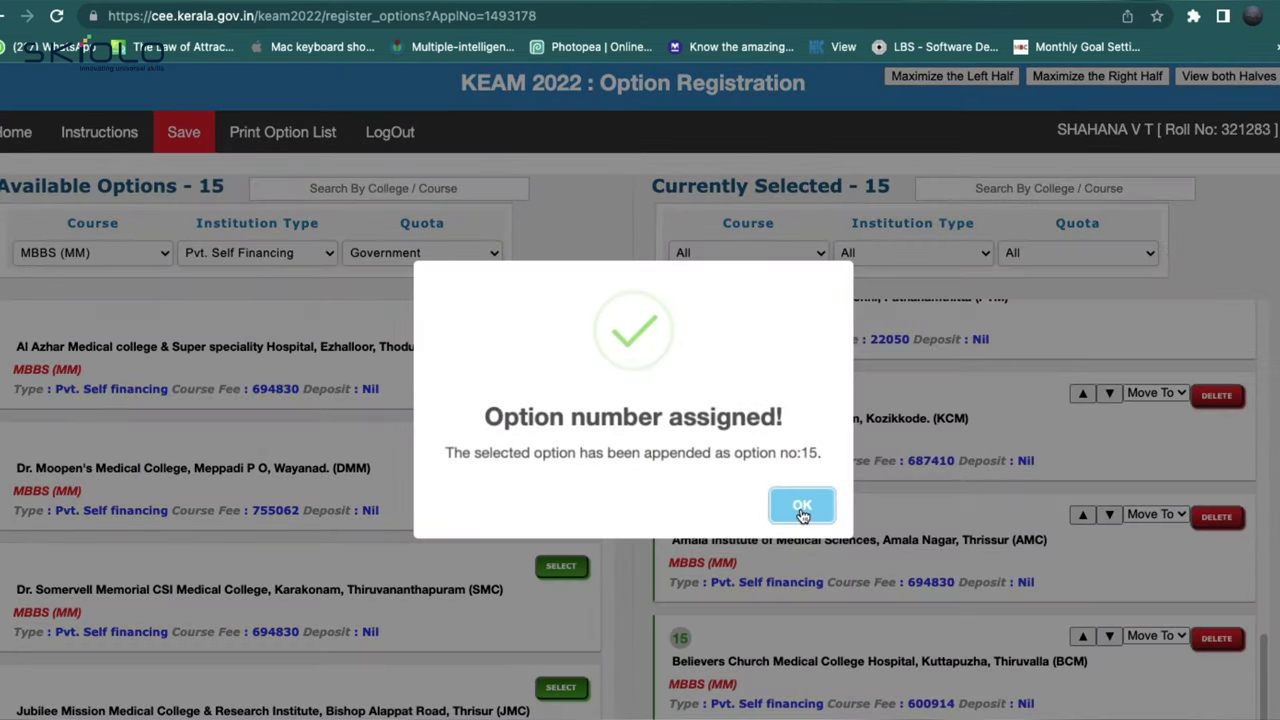
left_click(802, 508)
scroll(420, 585, "down", 3)
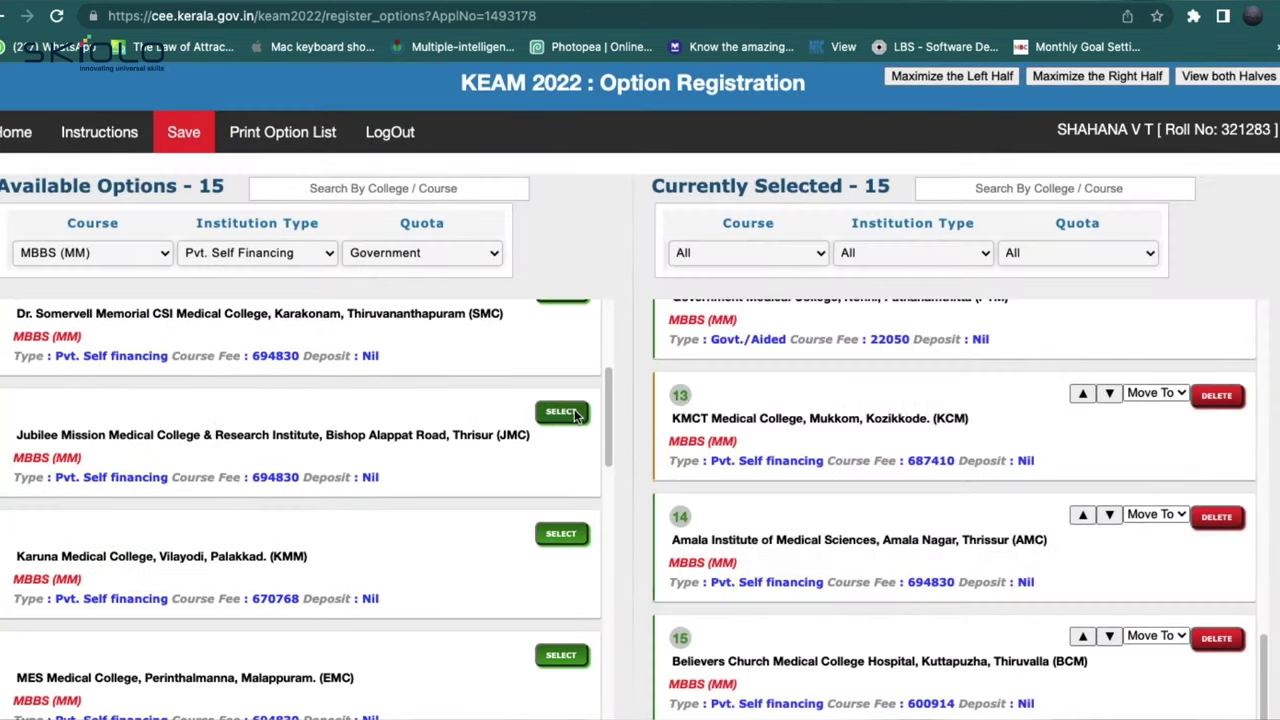
left_click(575, 416)
left_click(781, 514)
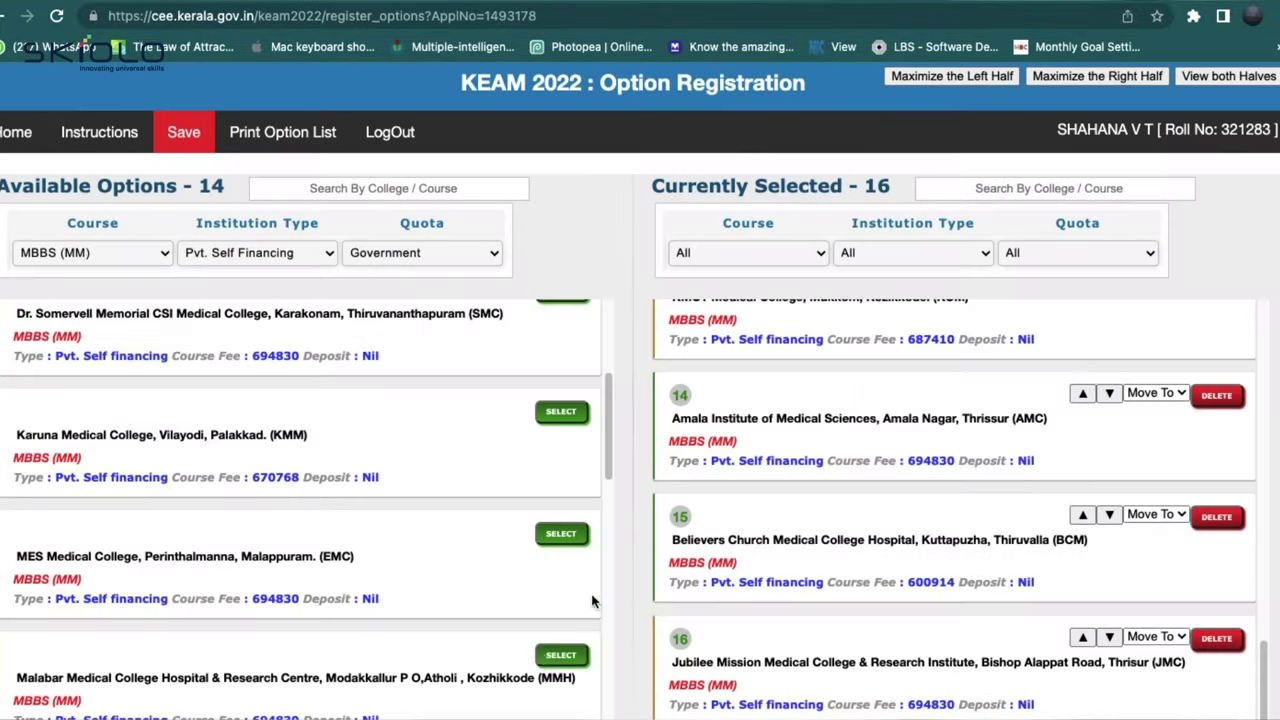
Step: Add Malabar Medical College Hospital, Kozhikkode (MMH) as option 17 and MES Medical College, Perinthalmanna (EMC) as option 18
left_click(561, 656)
left_click(791, 512)
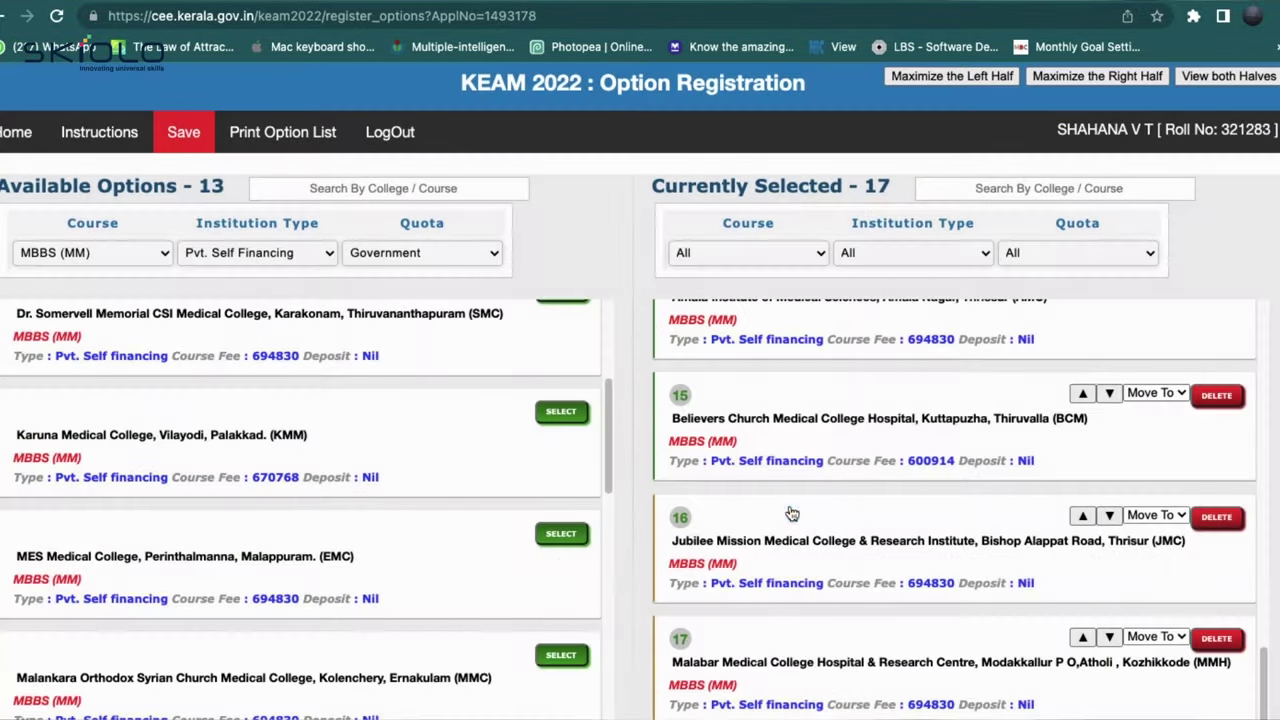
left_click(564, 533)
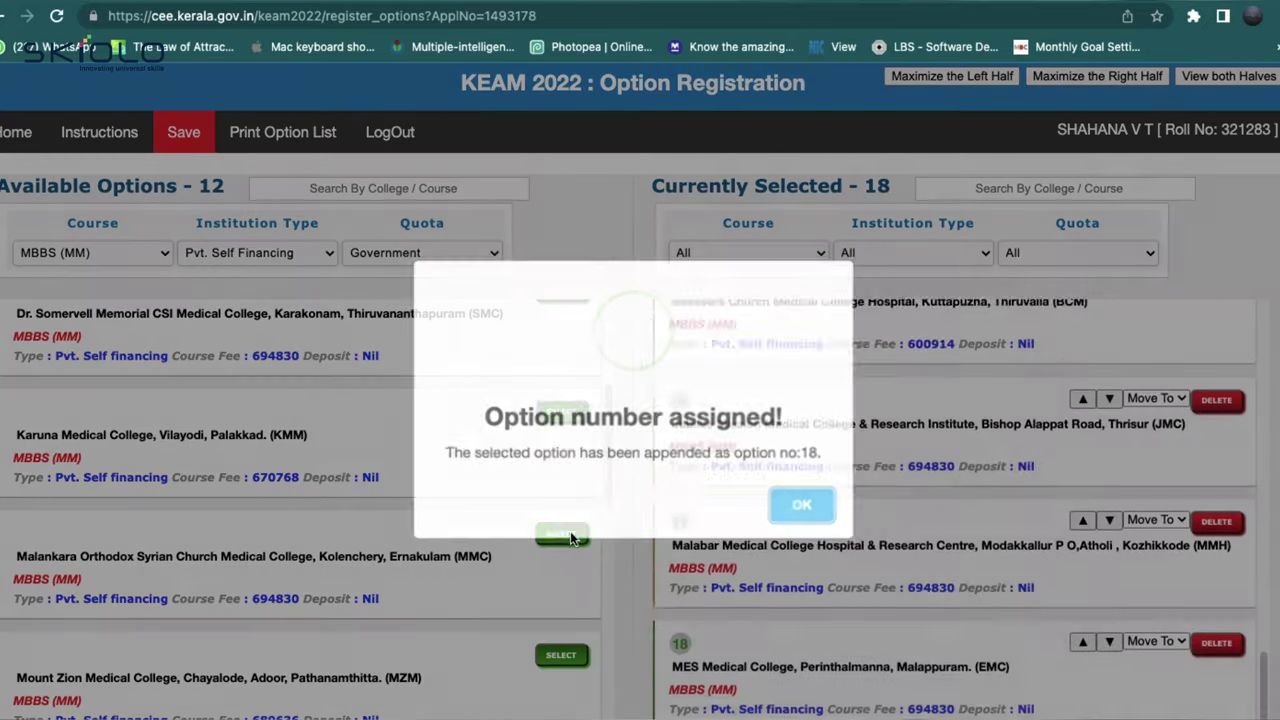
left_click(805, 506)
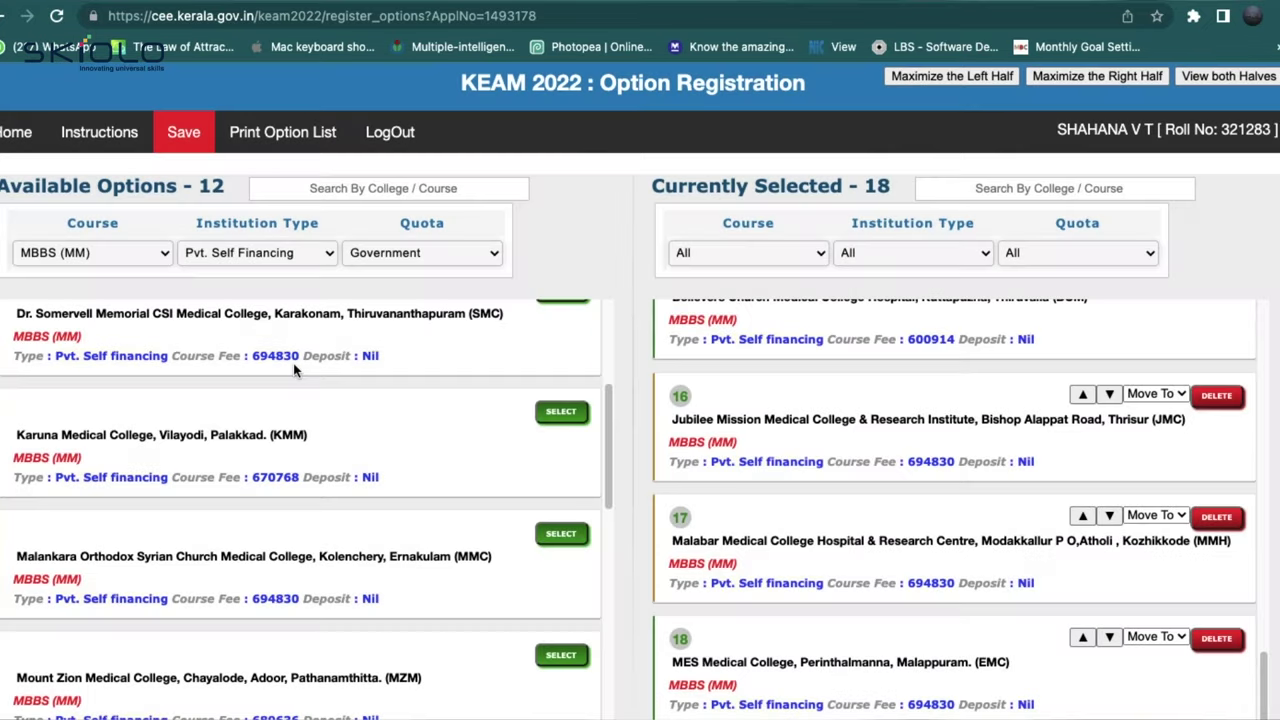
Step: Look through the available private self-financing MBBS options for all quotas, and filter them to the NRI quota
left_click(112, 257)
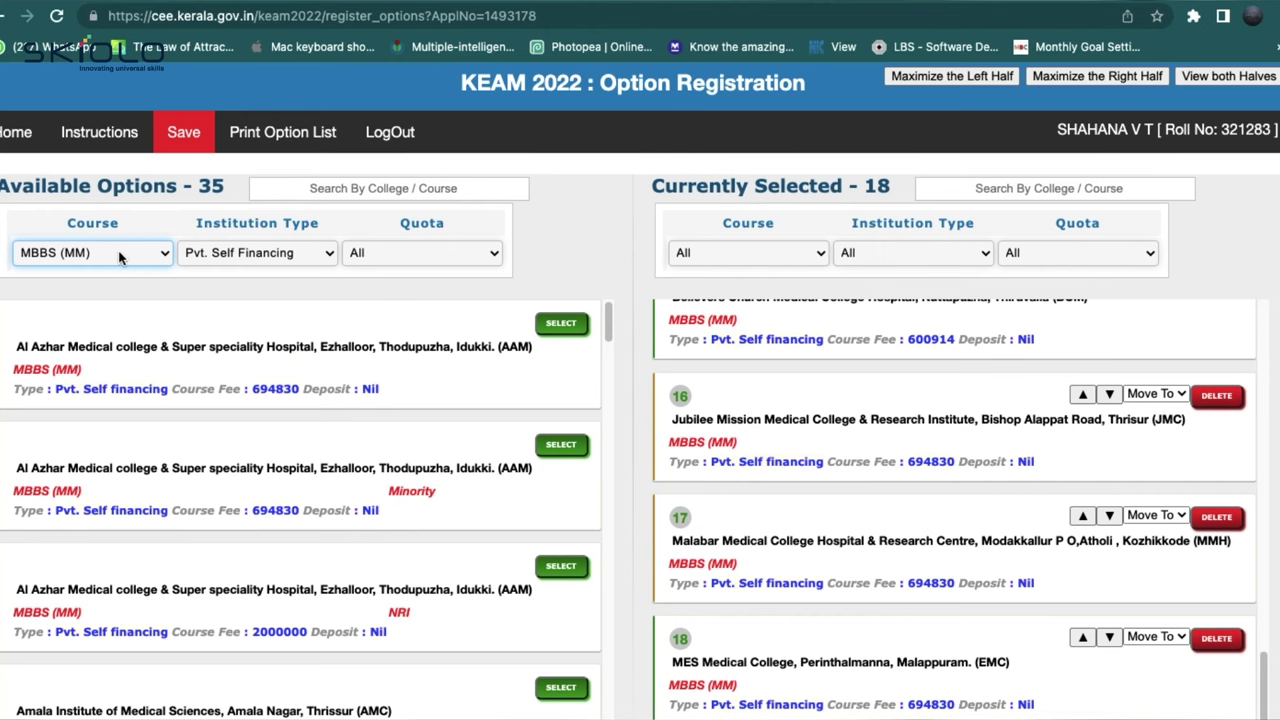
scroll(266, 428, "down", 20)
scroll(266, 428, "down", 10)
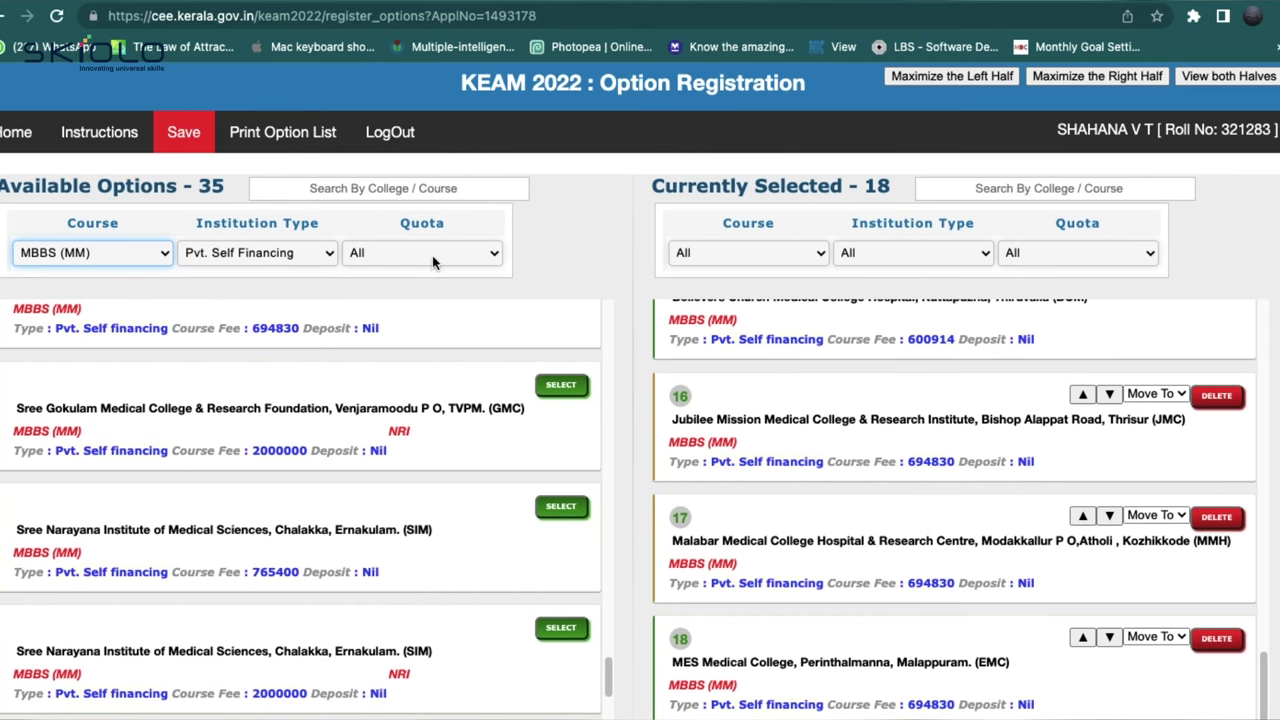
left_click(432, 255)
left_click(410, 326)
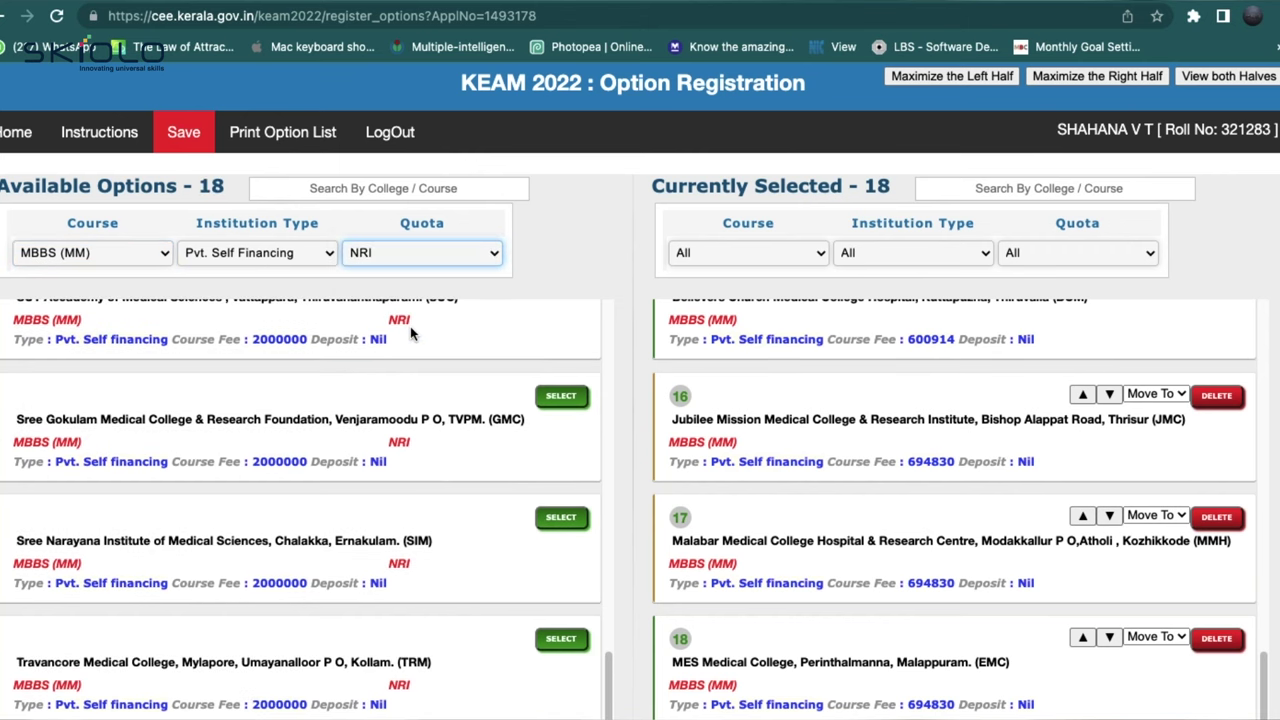
Step: Filter the available private self-financing MBBS options to the Minority quota and look through the colleges
left_click(436, 258)
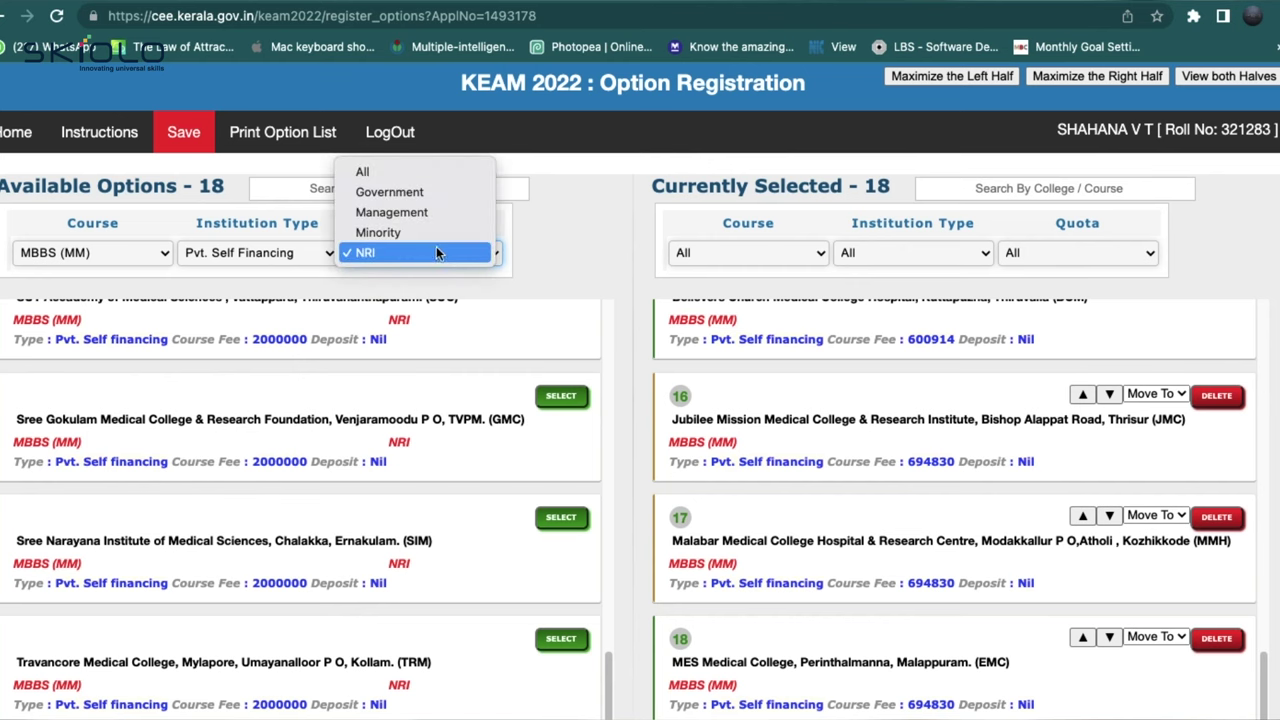
left_click(437, 233)
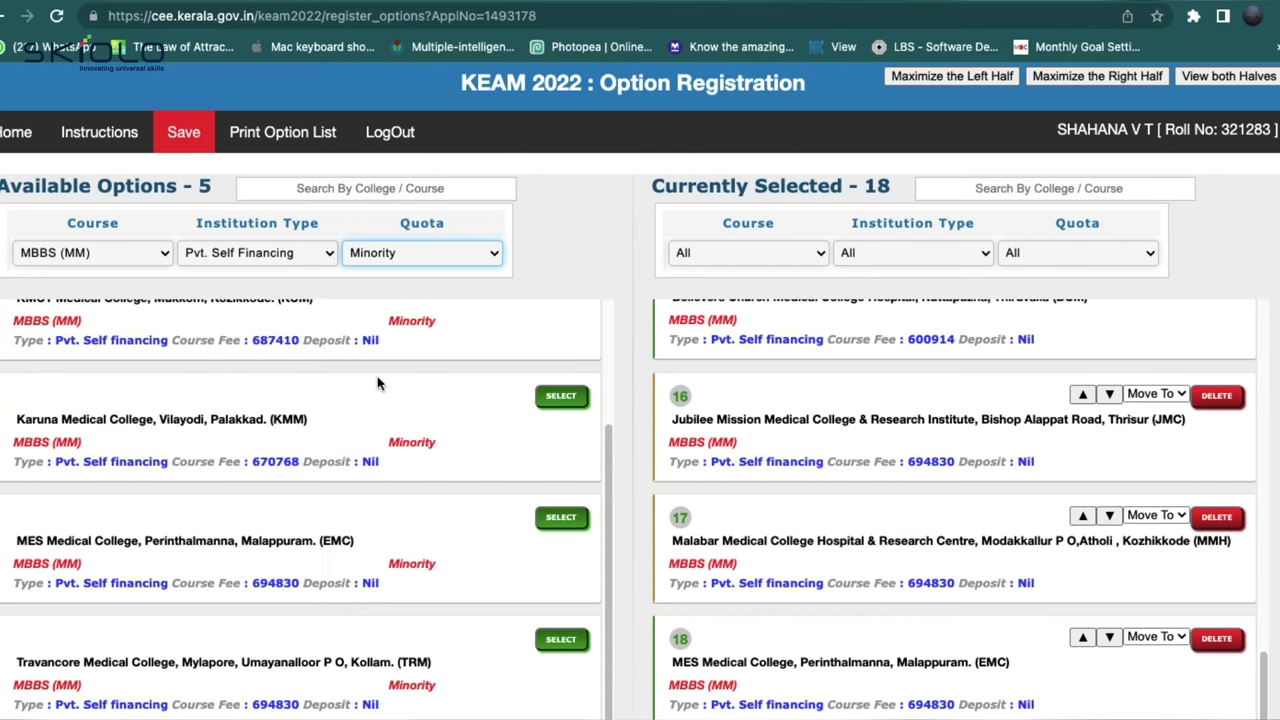
scroll(378, 383, "up", 1)
scroll(378, 383, "down", 2)
scroll(378, 383, "up", 4)
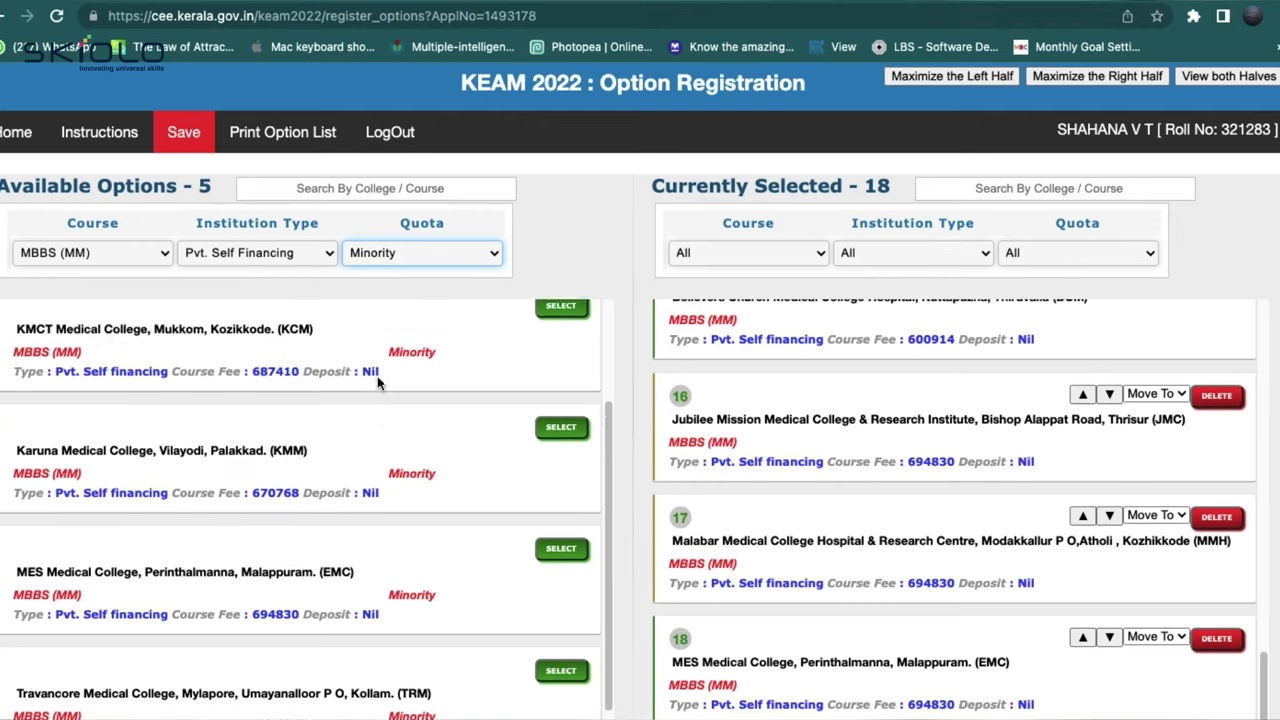
scroll(378, 383, "down", 3)
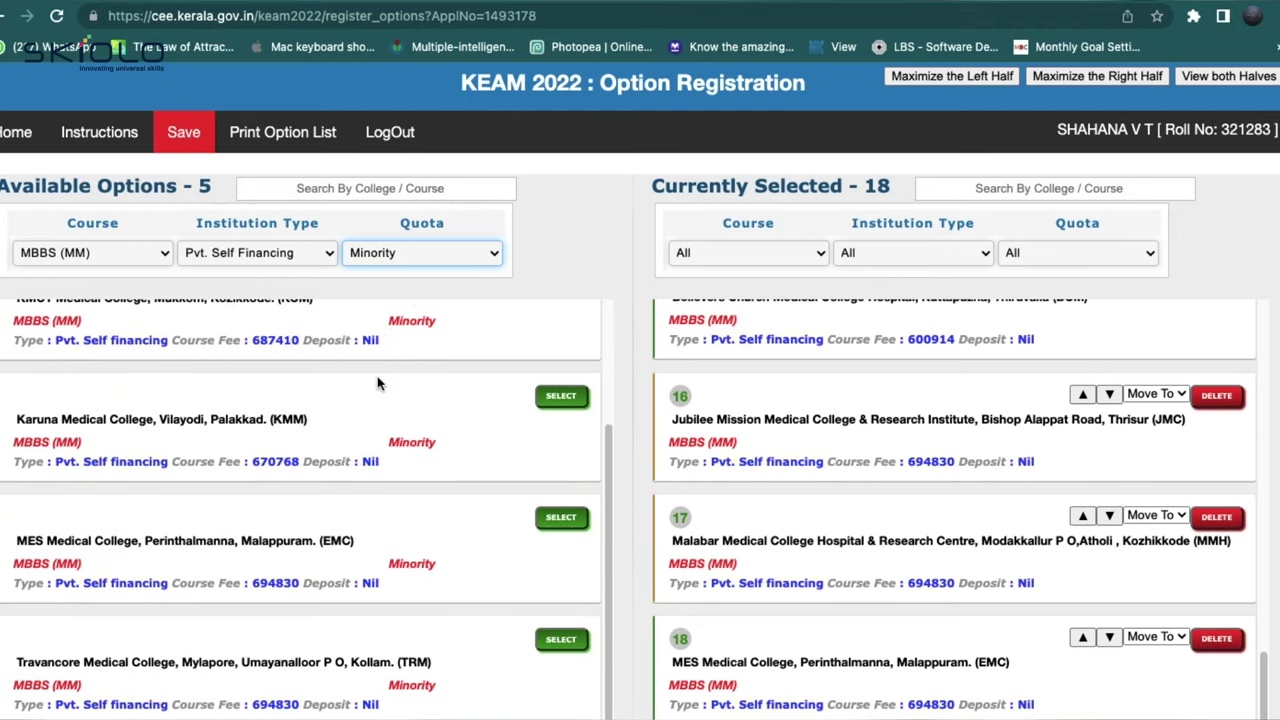
scroll(378, 383, "up", 2)
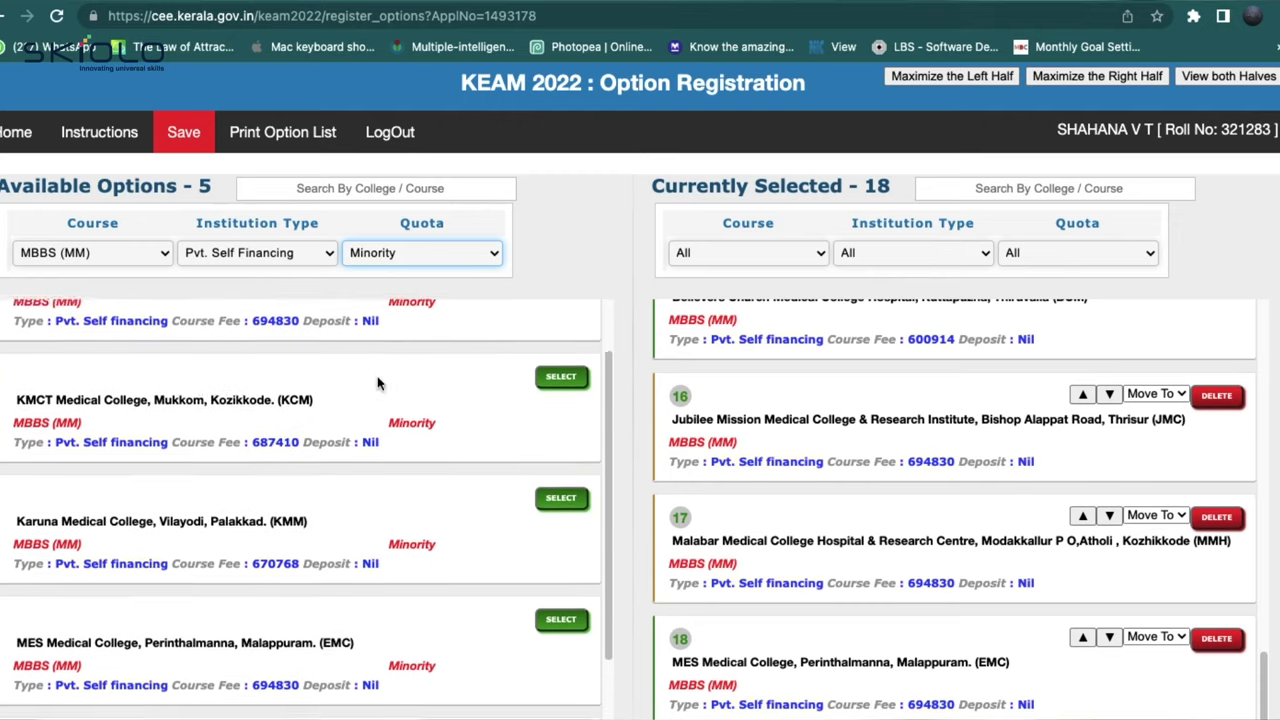
scroll(378, 383, "up", 1)
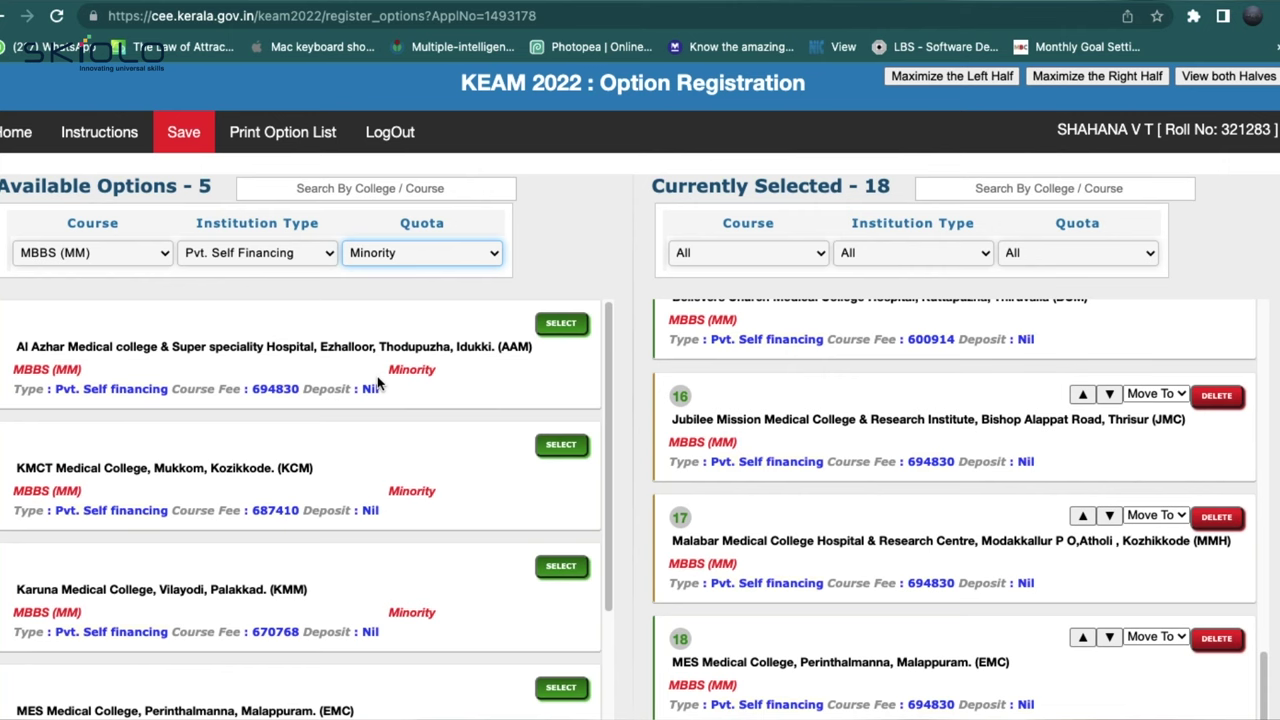
scroll(378, 383, "up", 1)
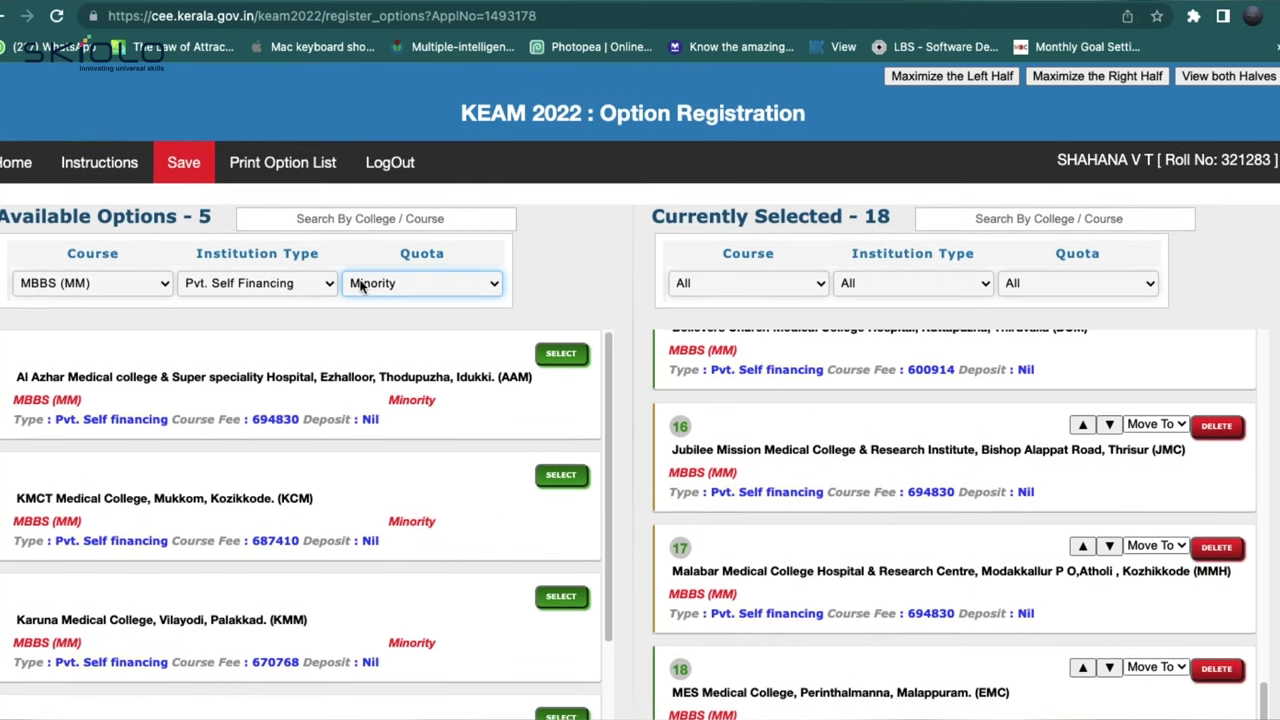
Step: Set the available options' quota to Government and course to BDS (MD), and look through the private self-financing dental colleges
left_click(370, 285)
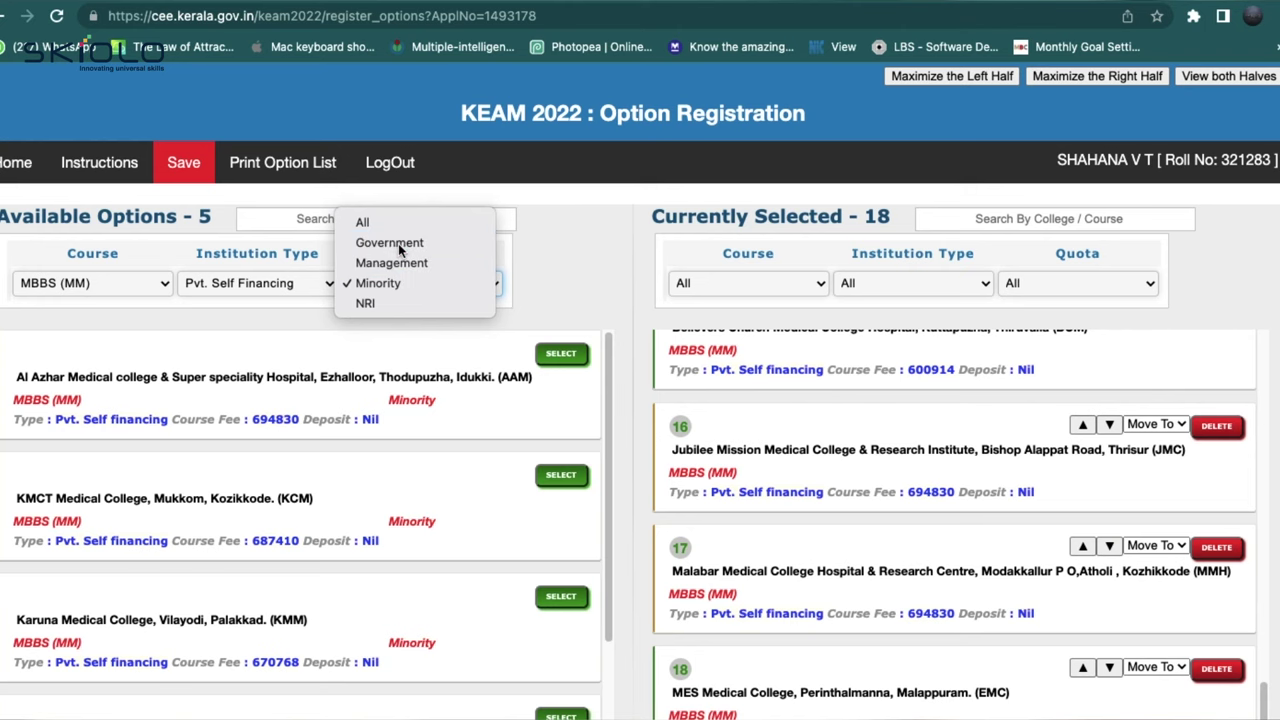
left_click(400, 247)
scroll(158, 294, "down", 1)
left_click(100, 256)
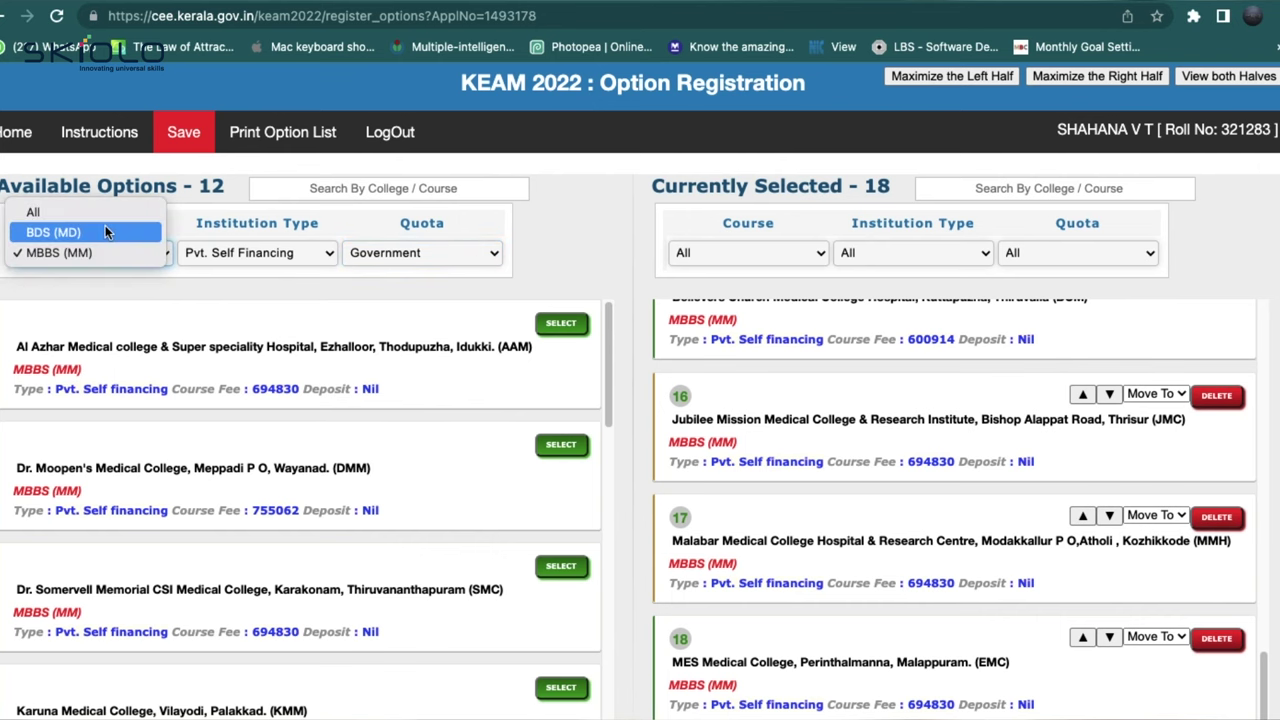
left_click(105, 233)
scroll(228, 393, "down", 15)
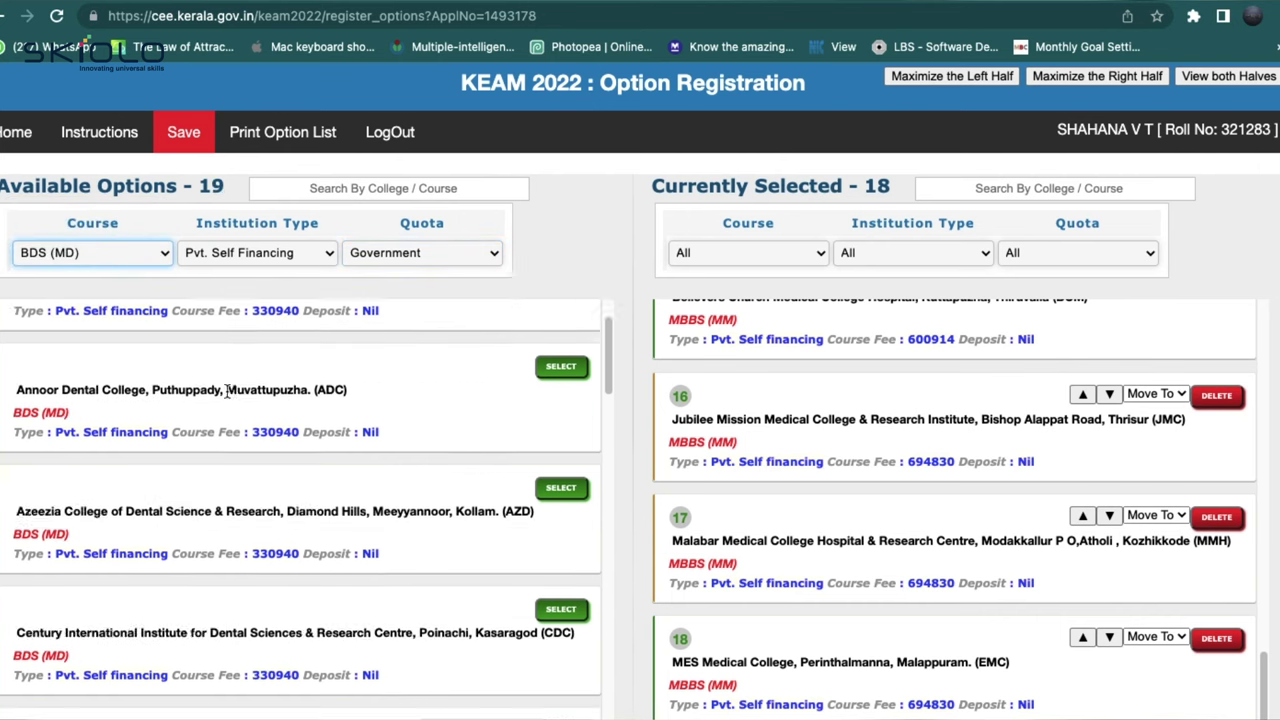
scroll(228, 394, "up", 5)
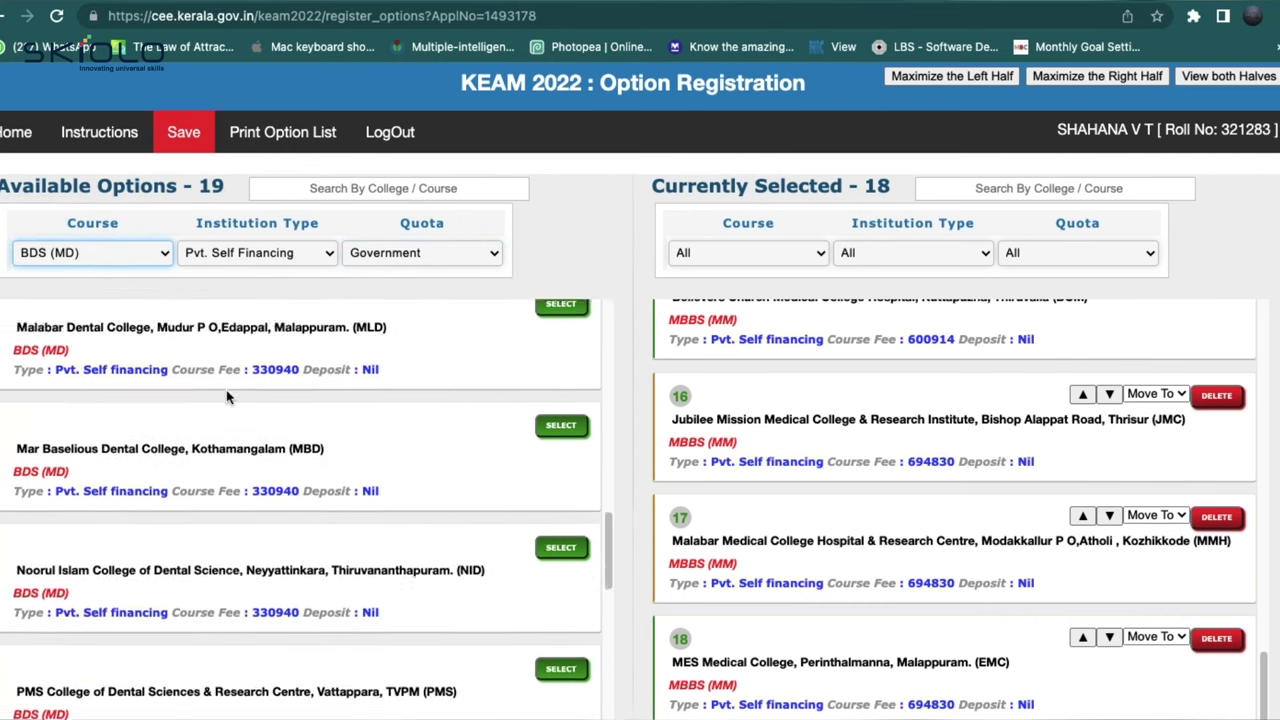
scroll(882, 497, "up", 1)
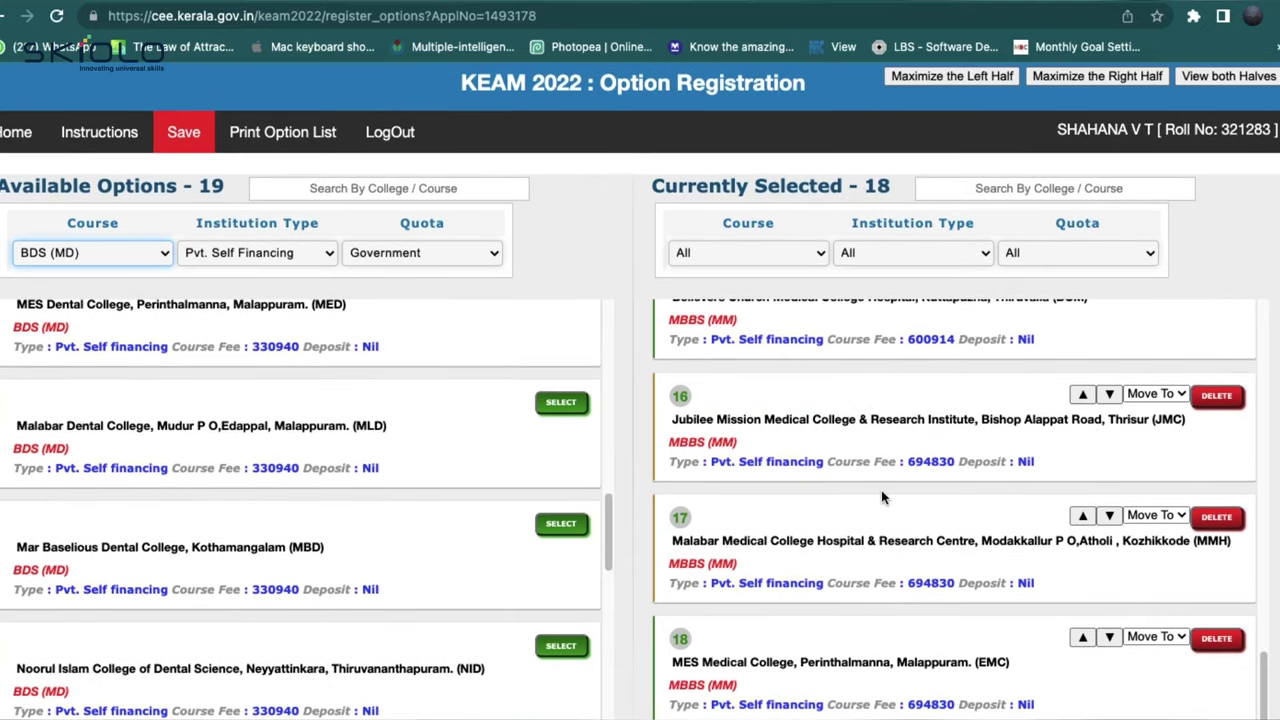
Step: Save the selected options, and open the printable option list to review the colleges in order
left_click(185, 146)
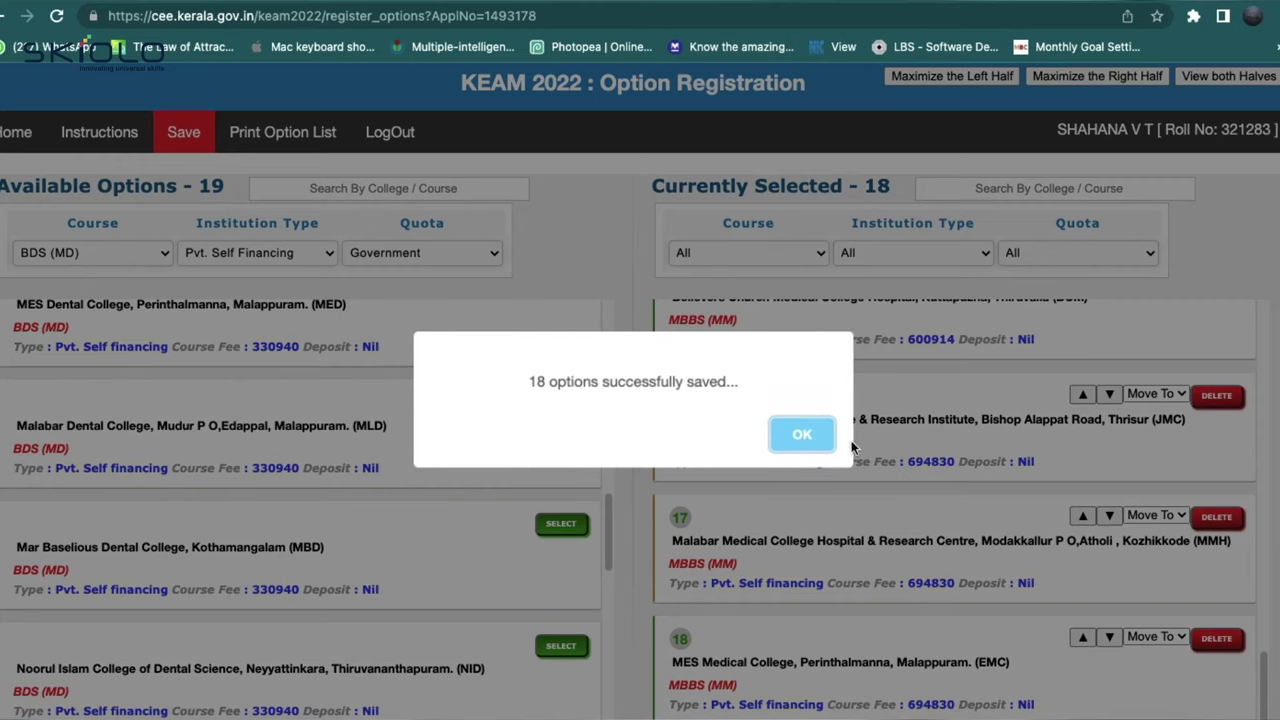
left_click(818, 438)
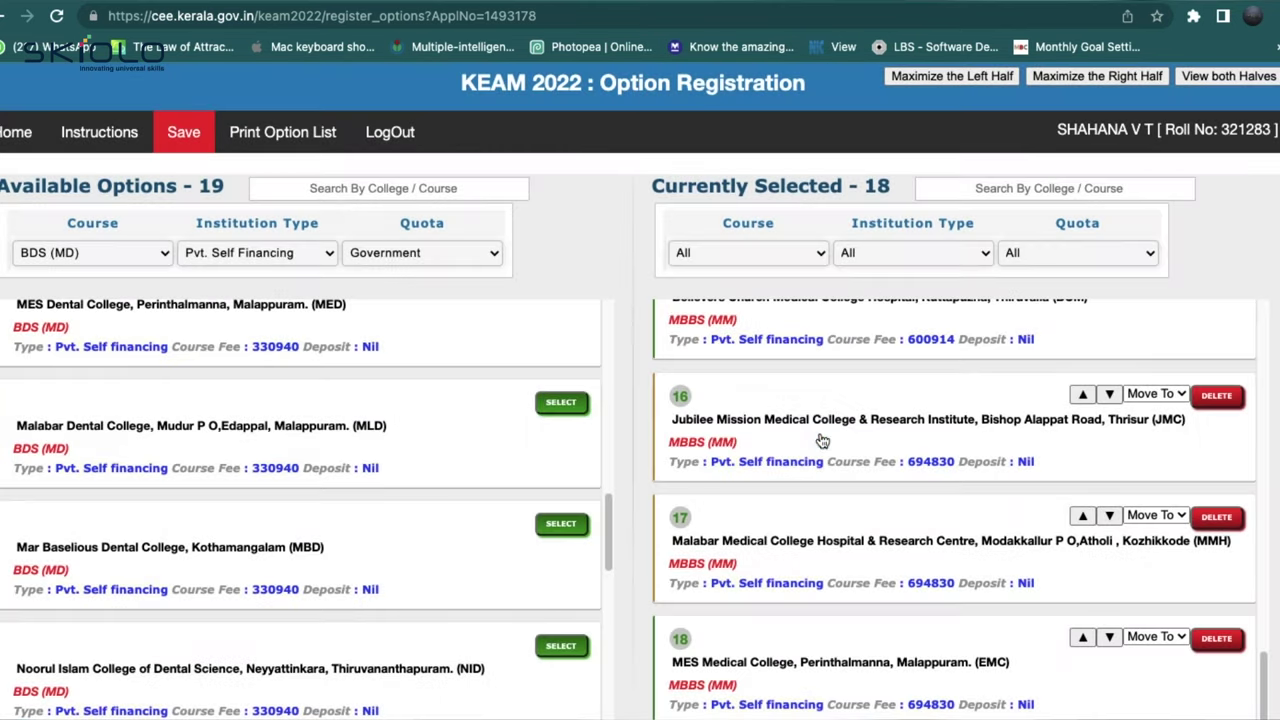
left_click(300, 146)
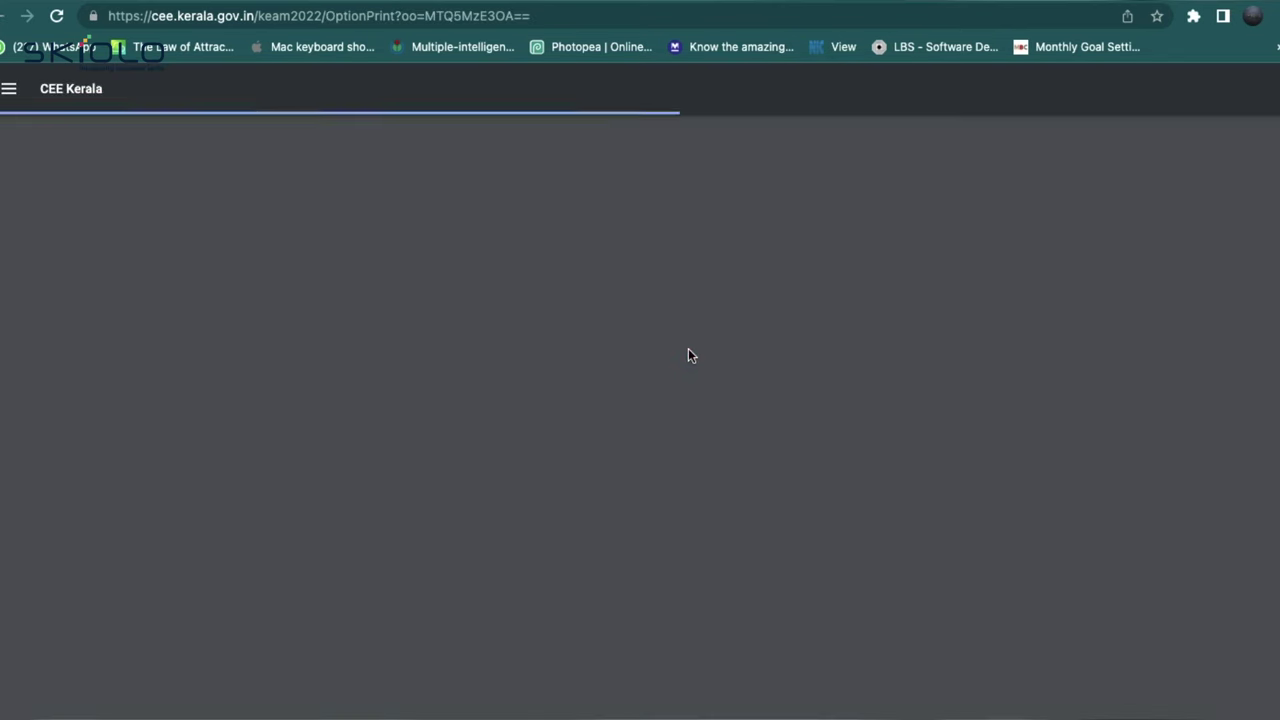
scroll(688, 350, "down", 5)
scroll(688, 355, "up", 4)
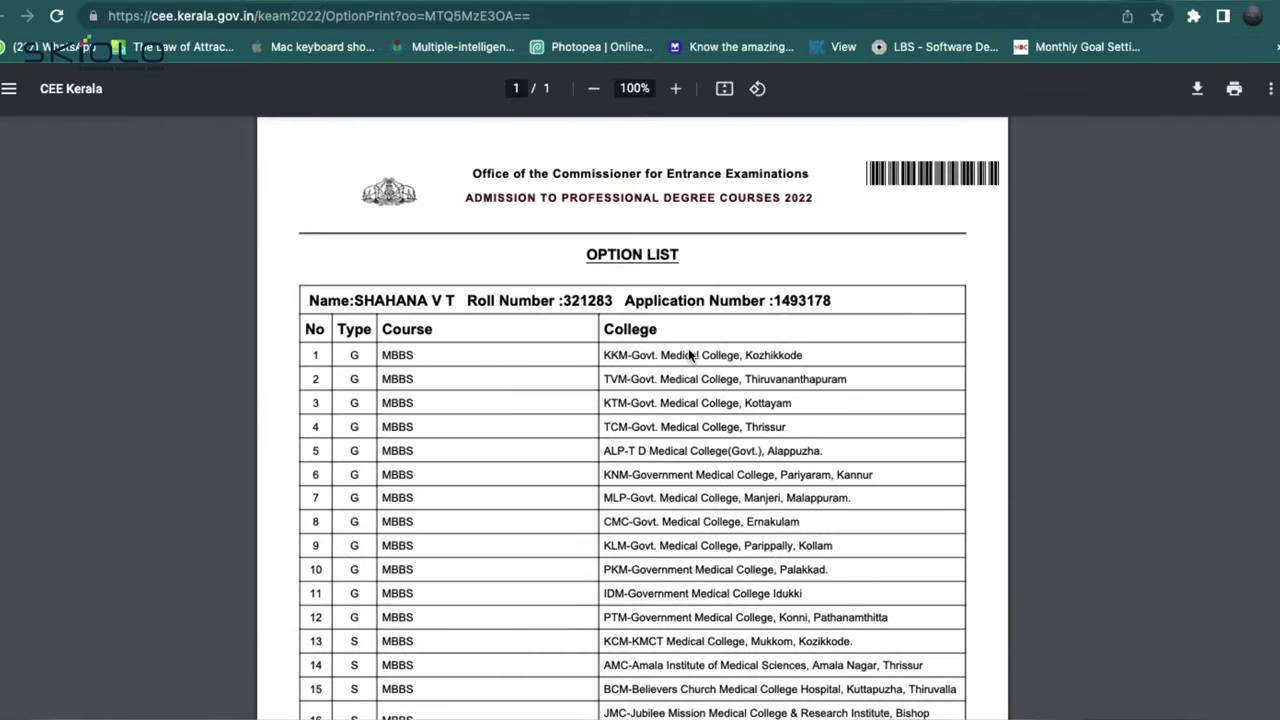